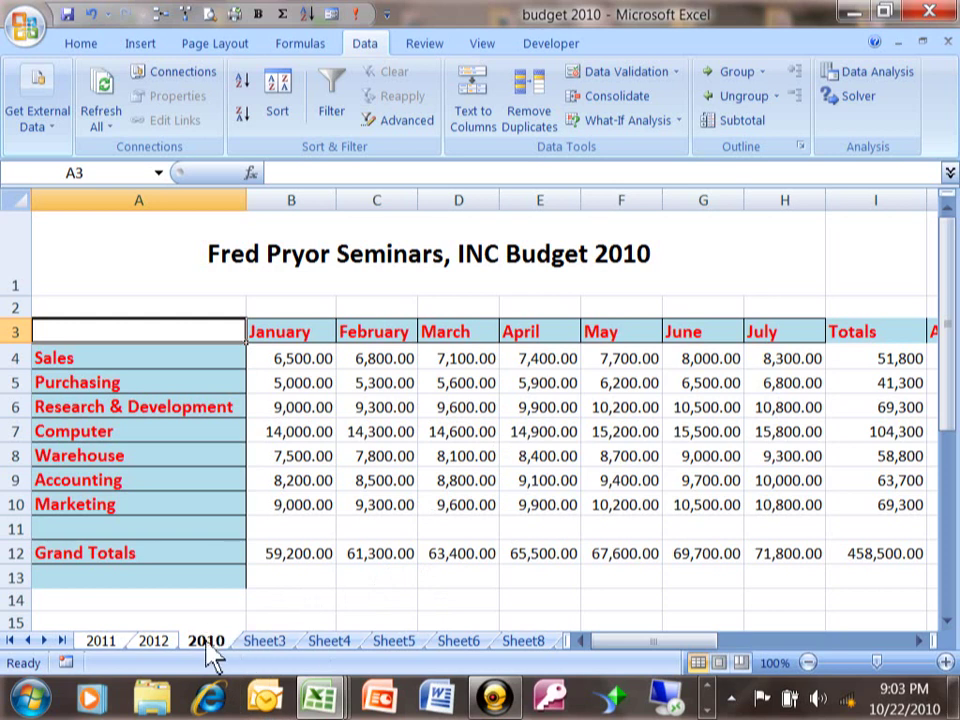
Step: Review the 2011 budget sheet, then the 2012 budget sheet
click(99, 645)
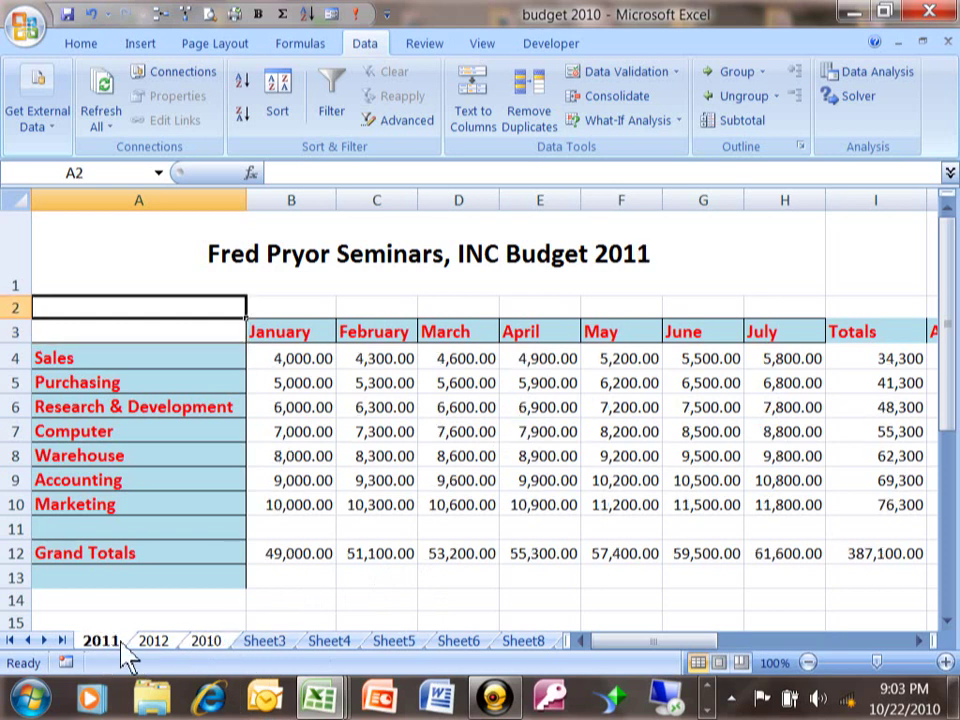
click(152, 645)
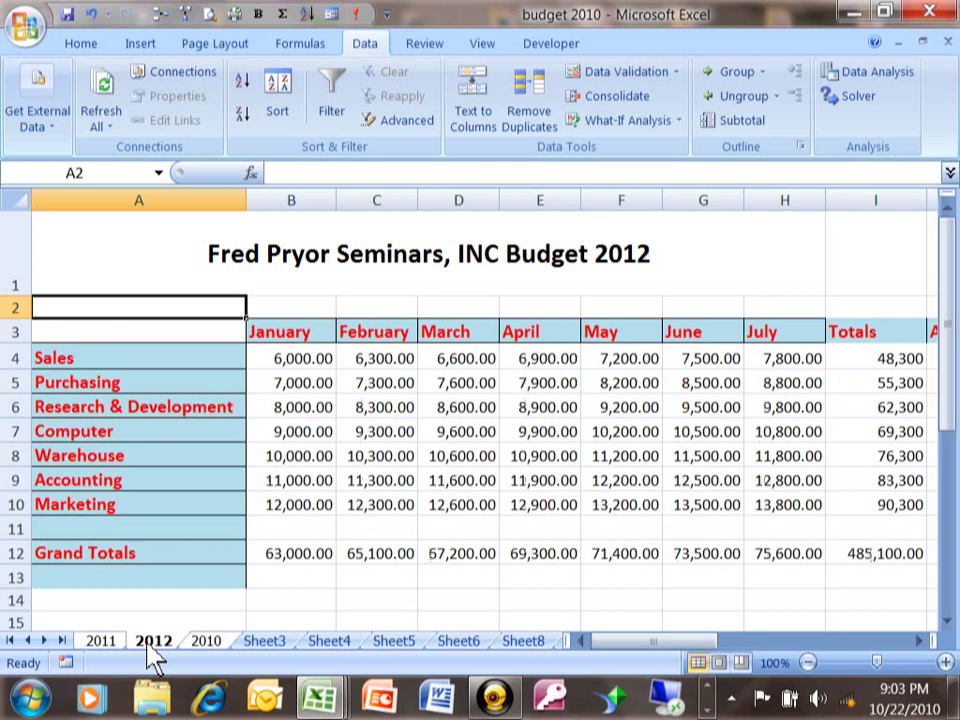
Step: Rename the empty Sheet4 worksheet tab to 'Totals'
right_click(276, 646)
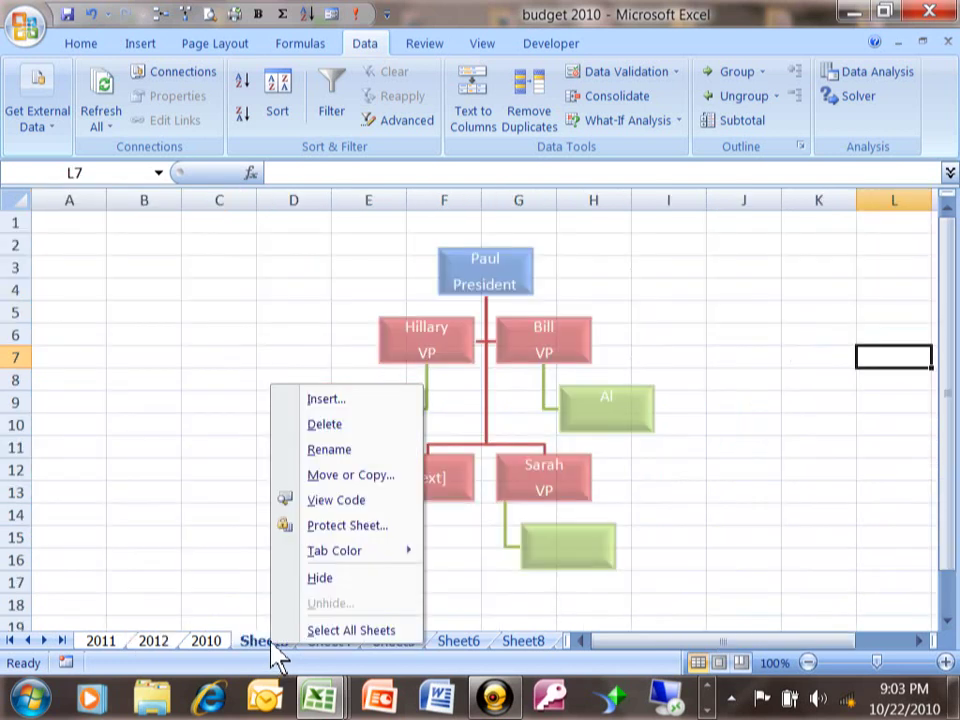
click(216, 489)
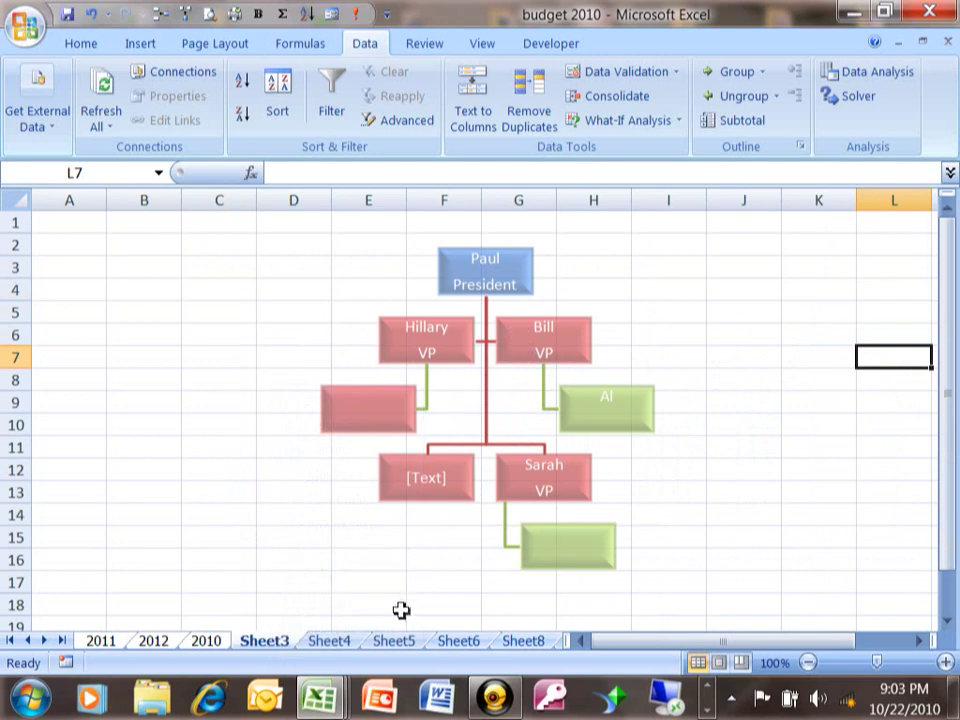
click(330, 642)
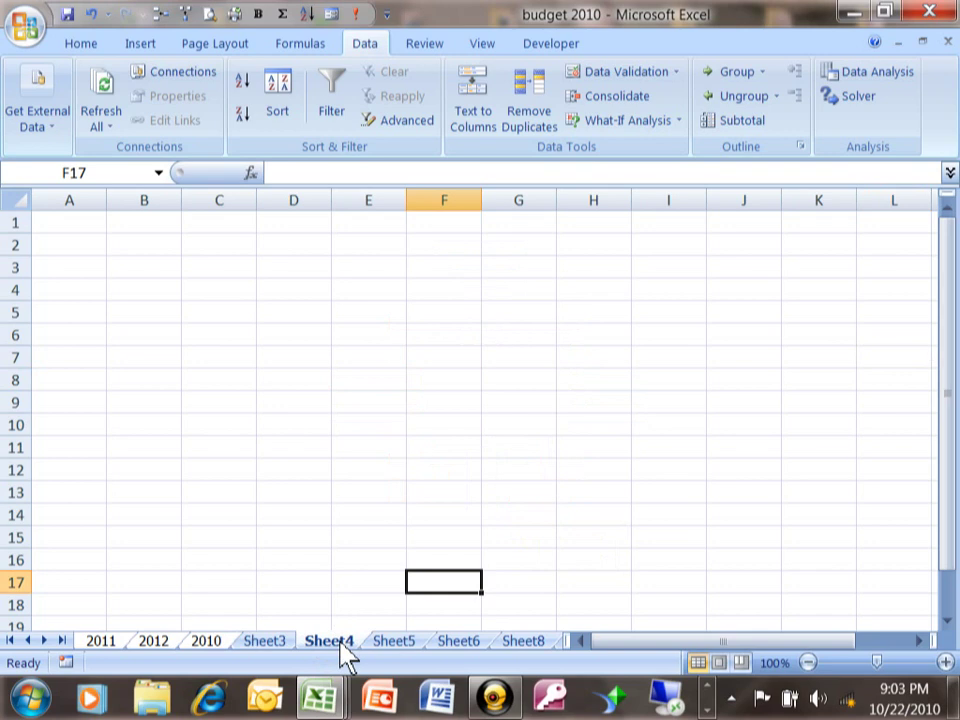
right_click(341, 646)
click(422, 449)
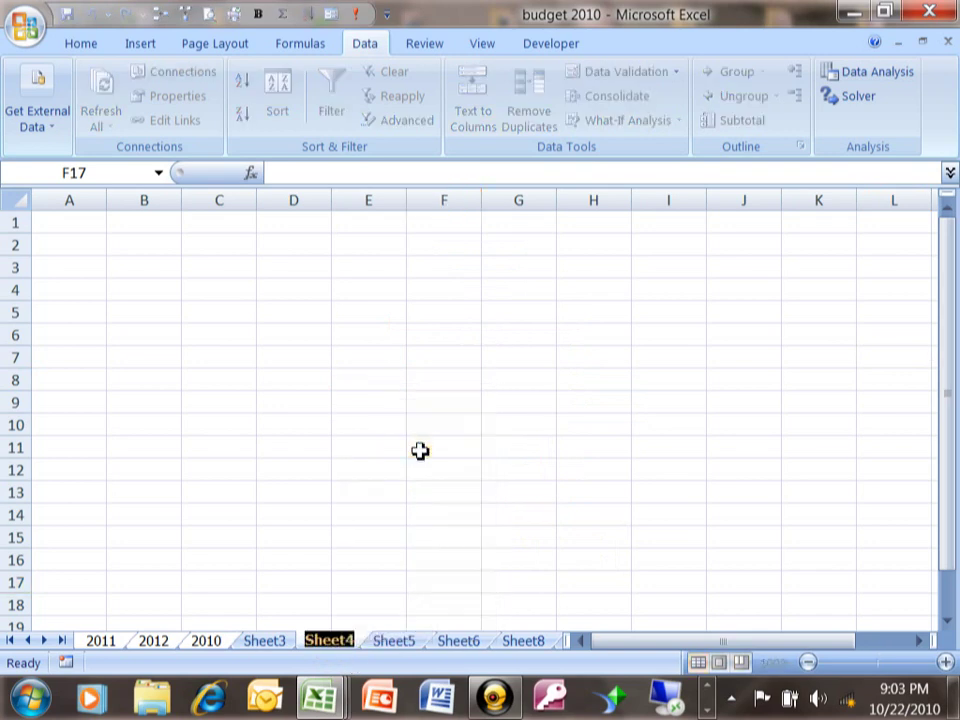
text(Totals)
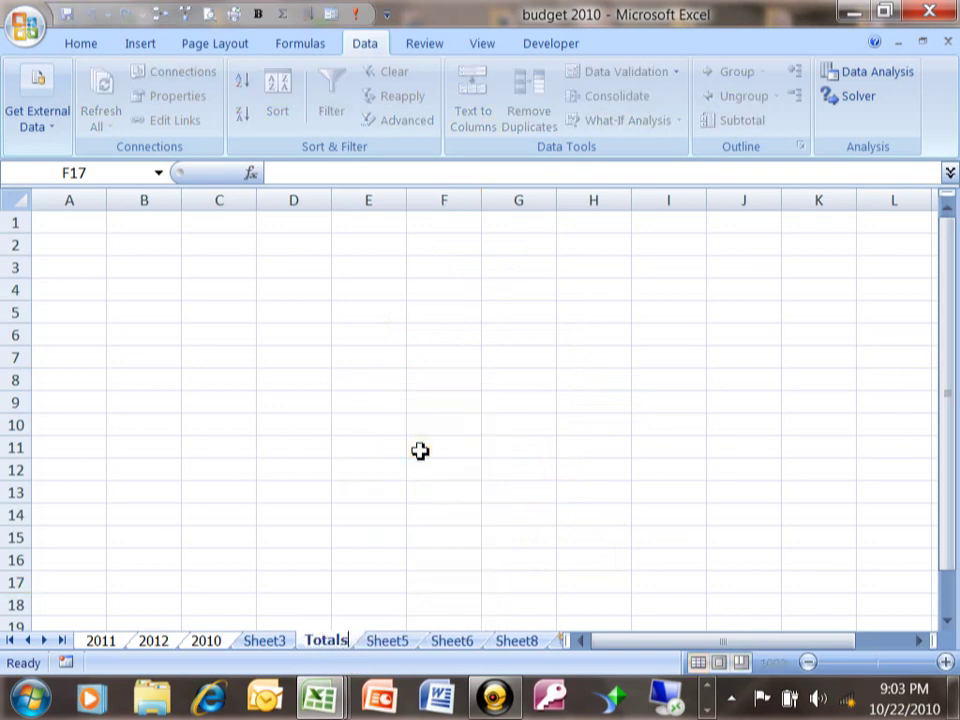
key(Return)
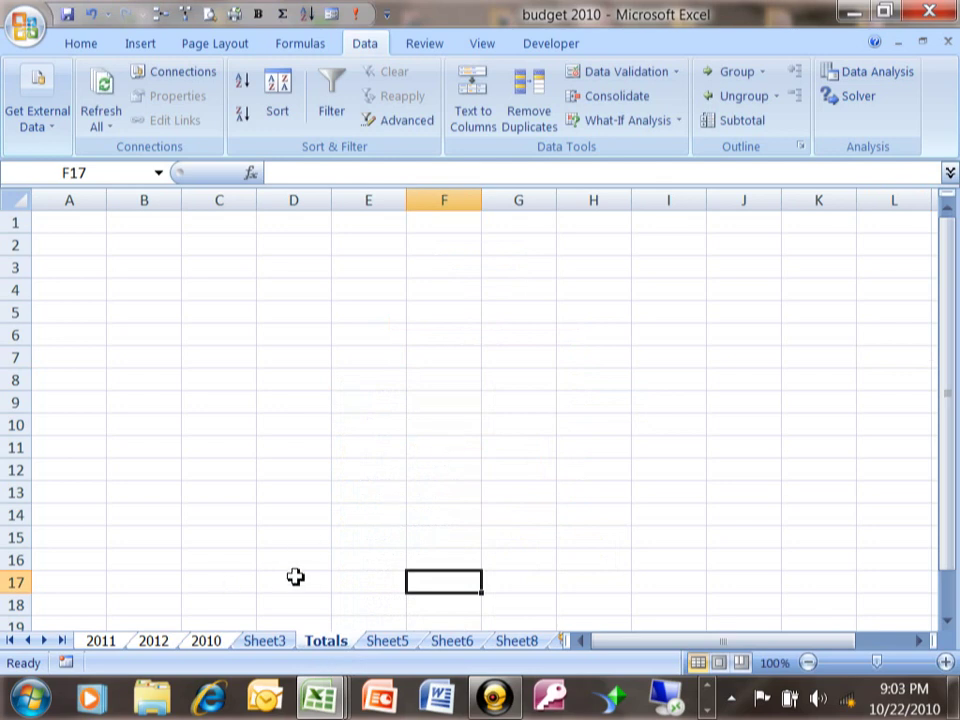
click(207, 642)
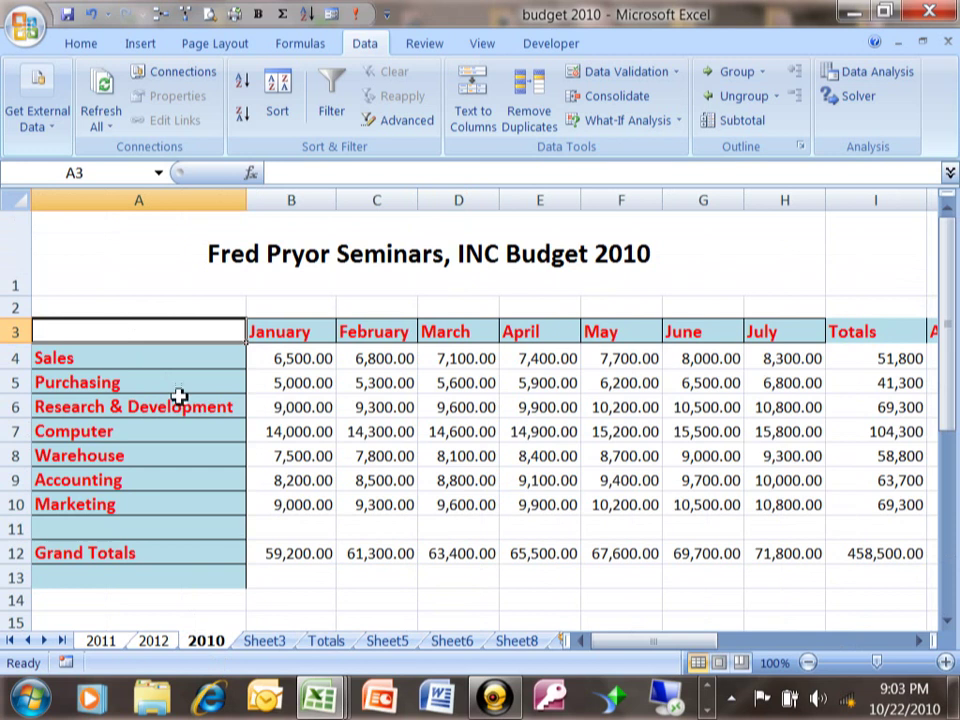
click(326, 641)
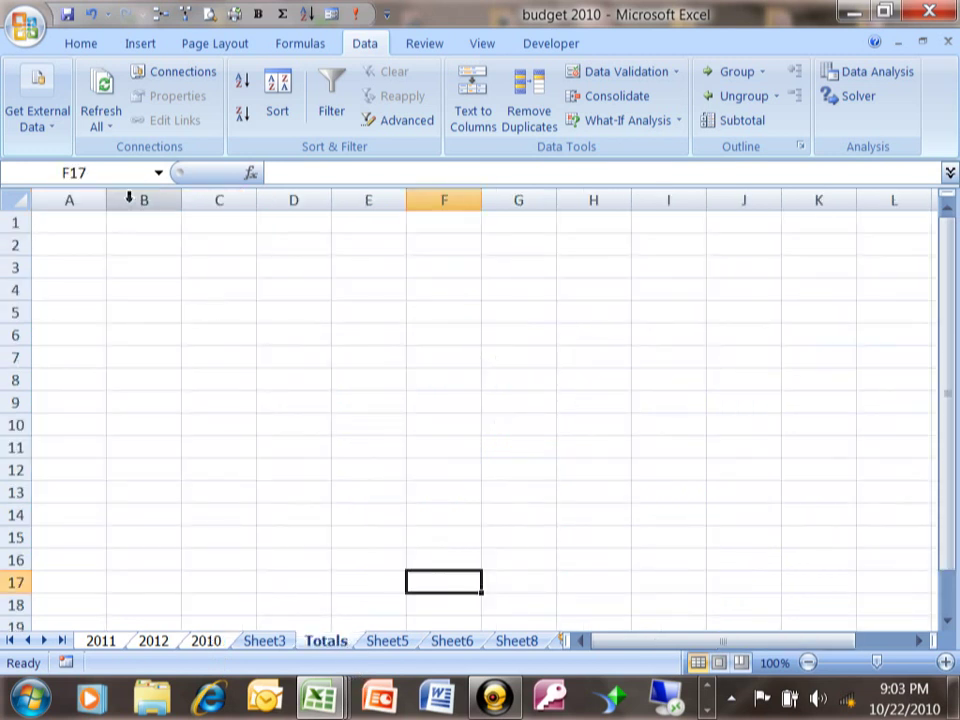
click(48, 267)
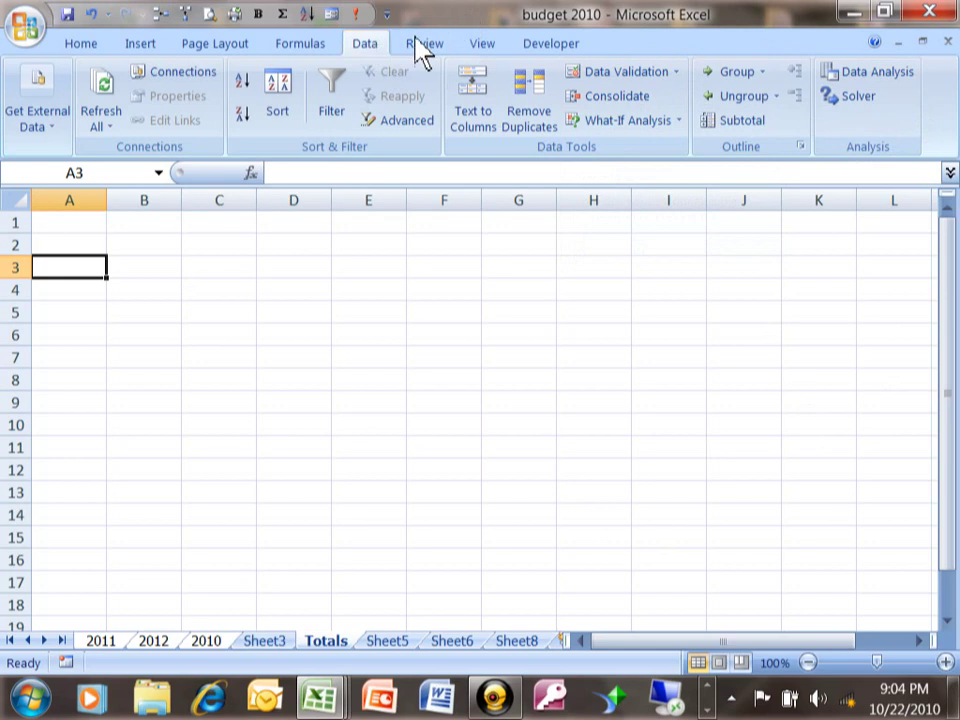
click(617, 96)
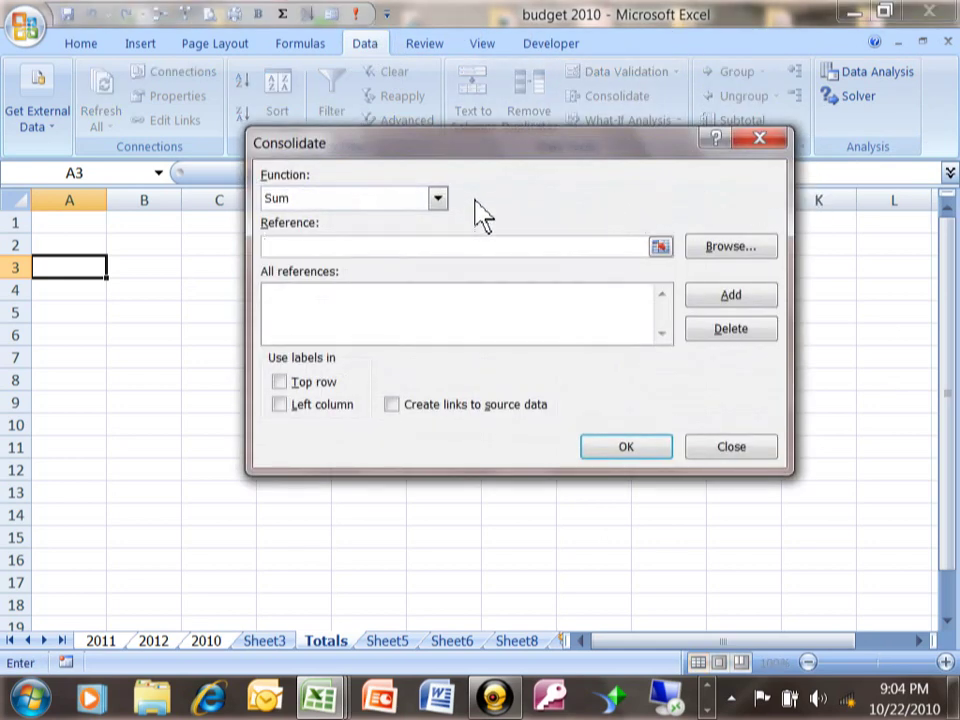
Step: Keep Sum as the consolidation function and set the first reference to '2010'!A3:H10
click(438, 198)
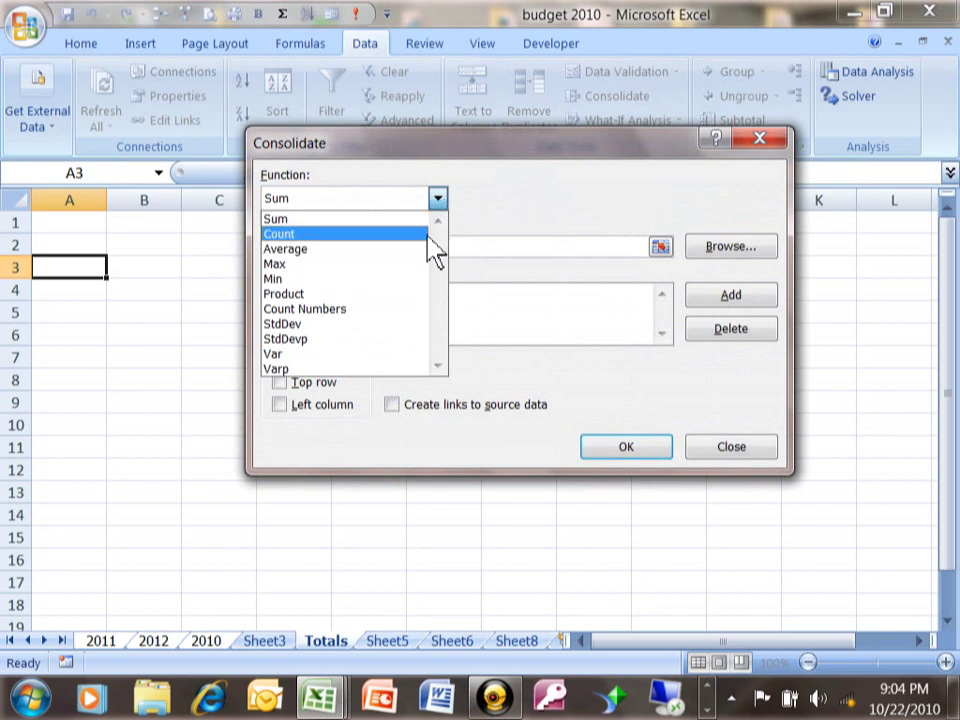
click(336, 219)
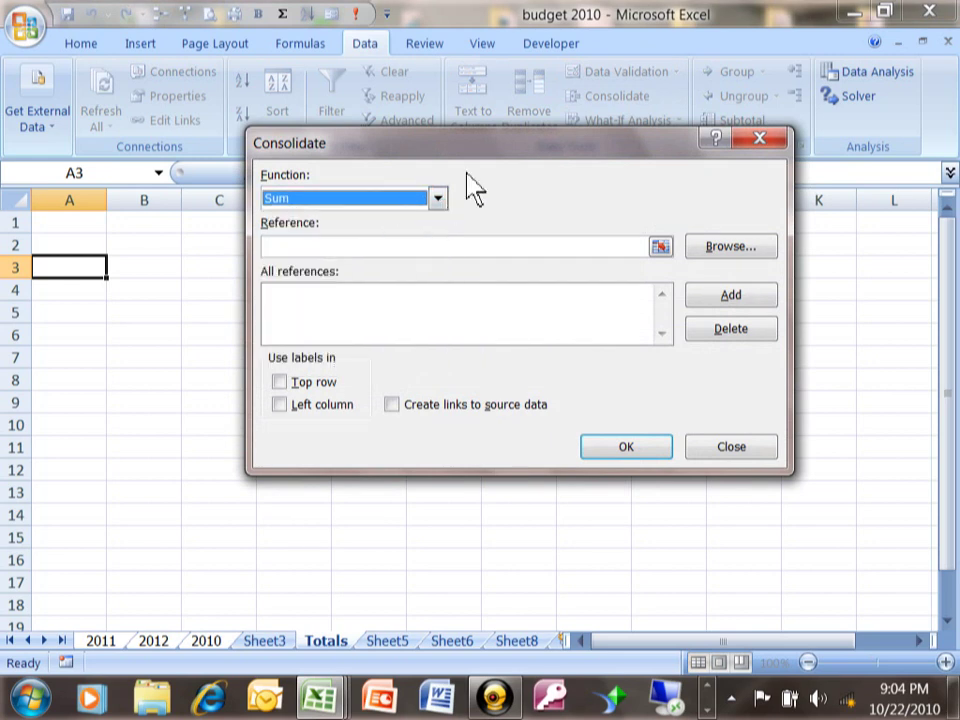
click(312, 244)
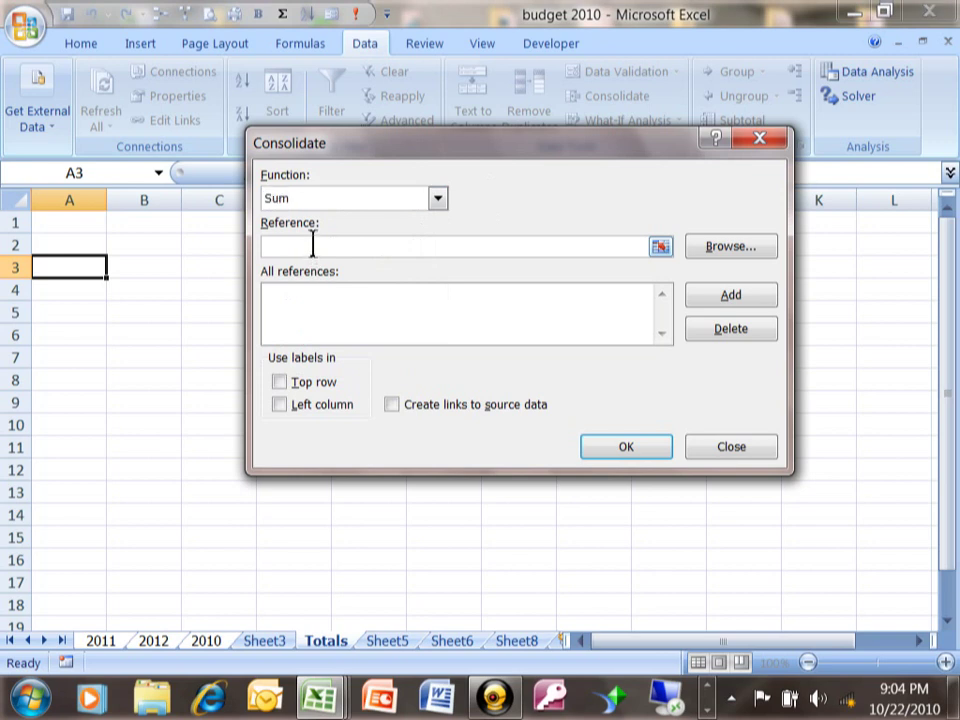
click(219, 645)
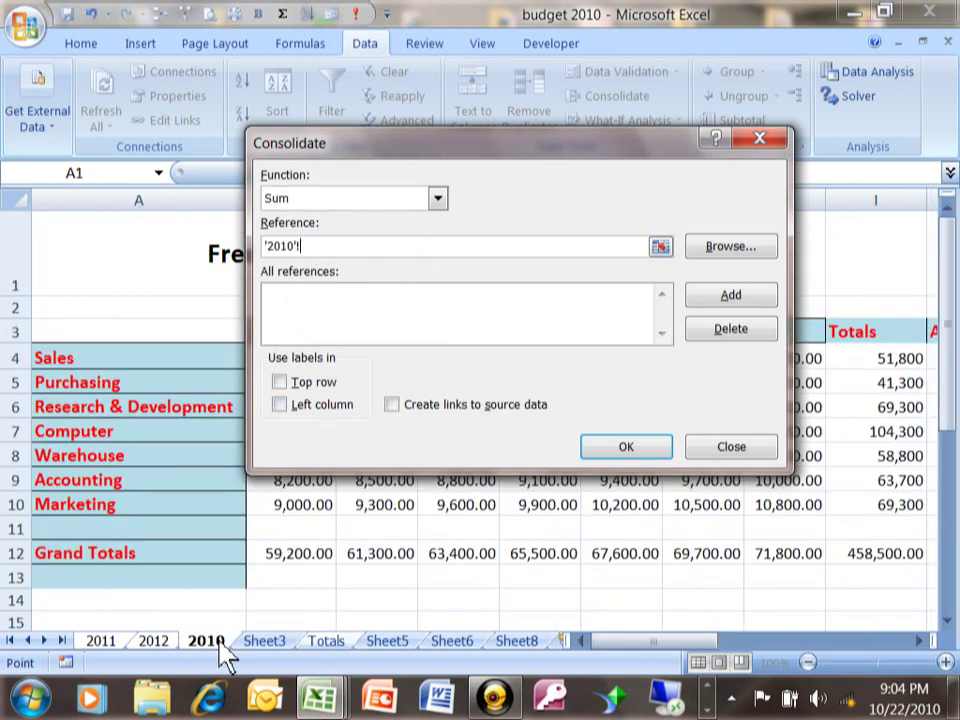
drag(79, 332, 778, 493)
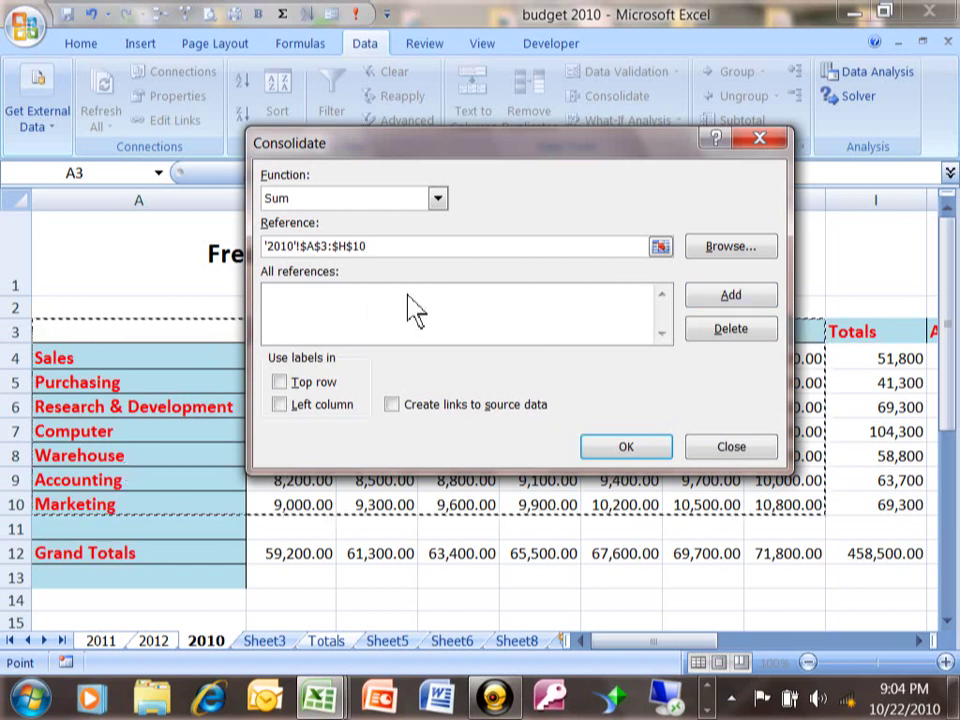
Step: Add the A3:H10 ranges of 2010, 2011 and 2012 as sources and tick Top row
click(731, 300)
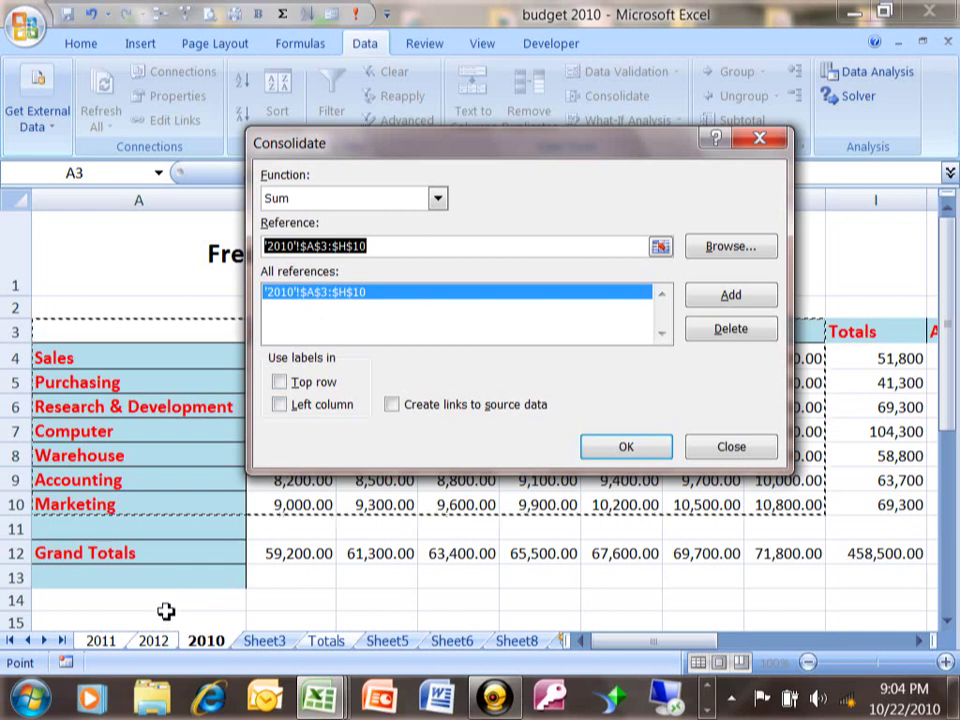
click(102, 643)
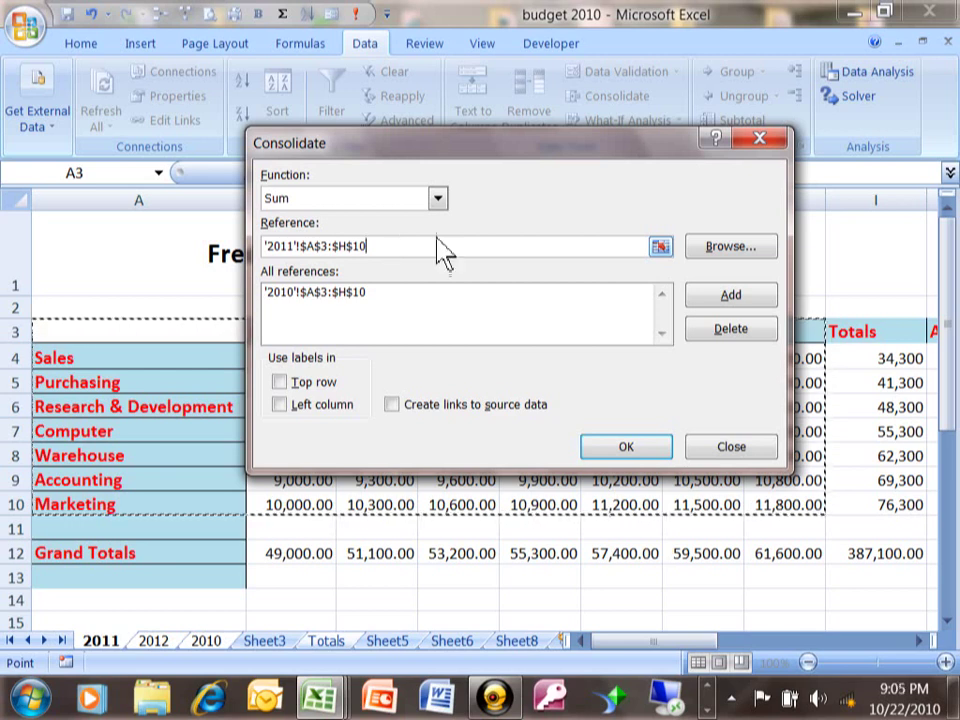
click(733, 308)
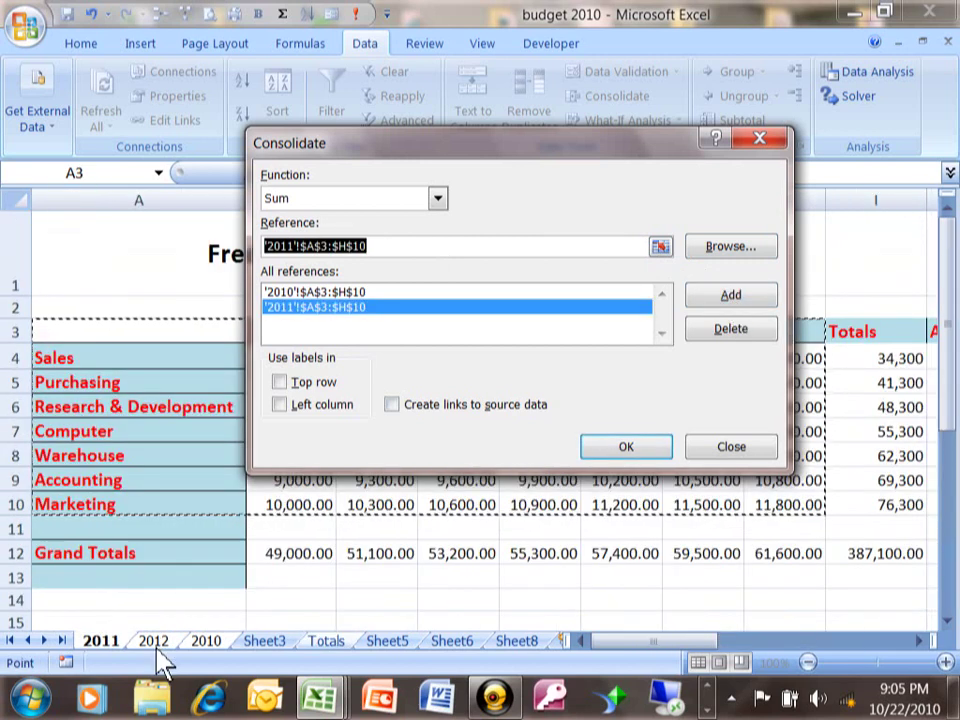
click(156, 642)
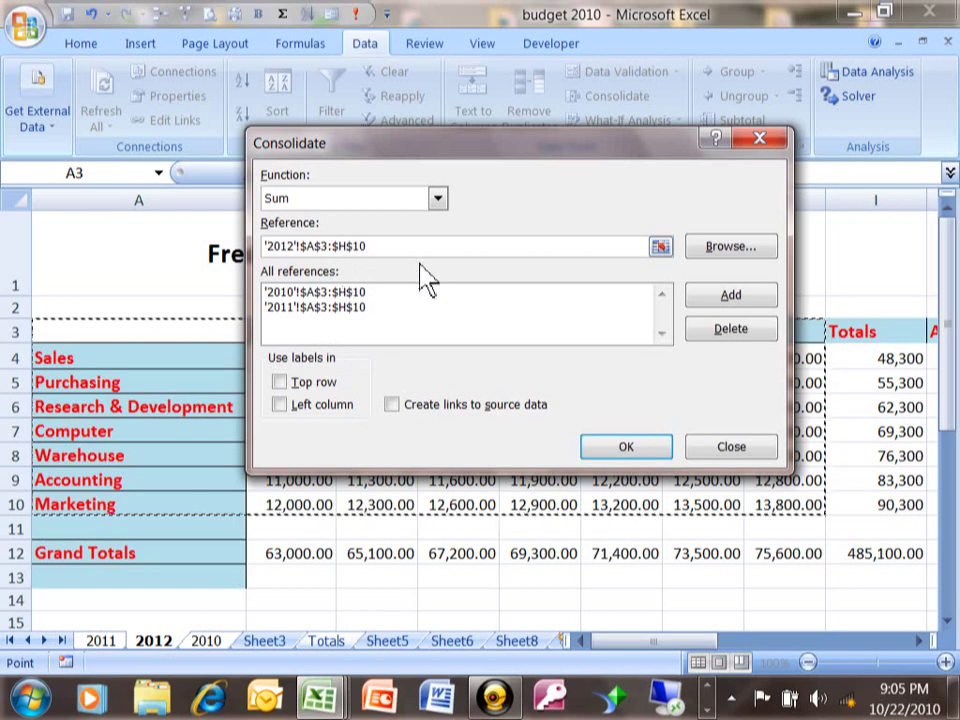
click(722, 300)
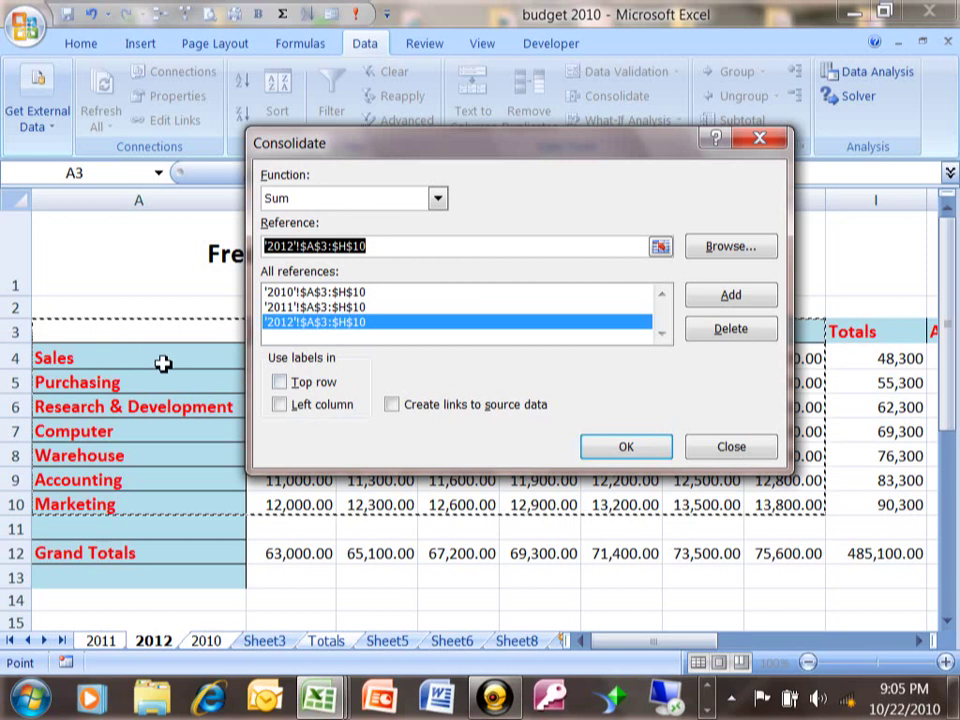
drag(373, 160, 647, 162)
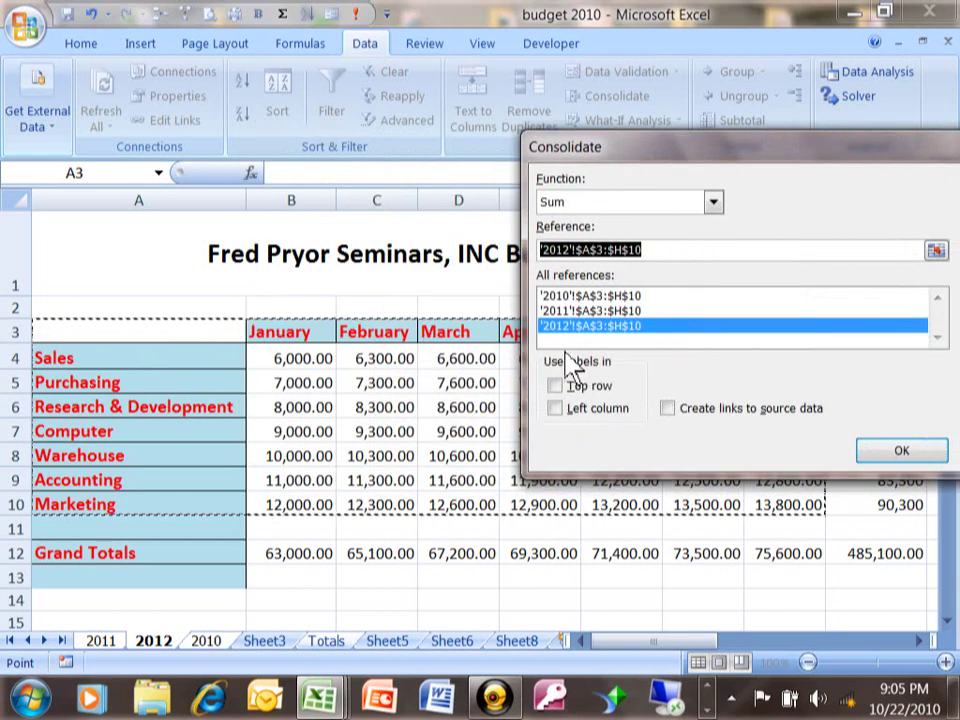
click(555, 386)
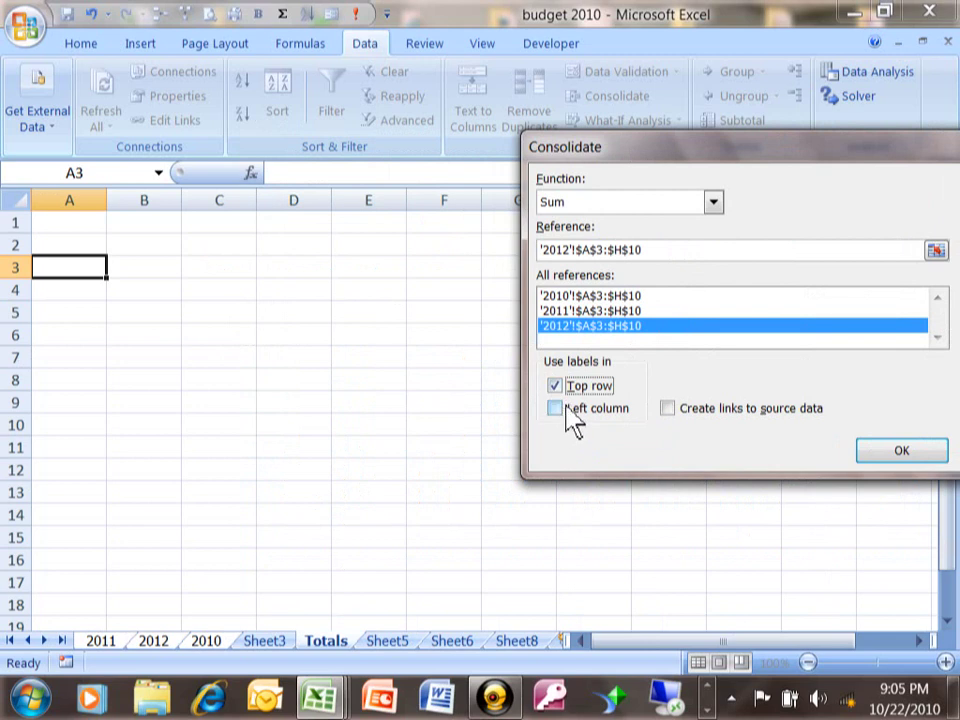
Step: Tick Left column and Create links to source data, then consolidate onto Totals
click(555, 409)
click(667, 410)
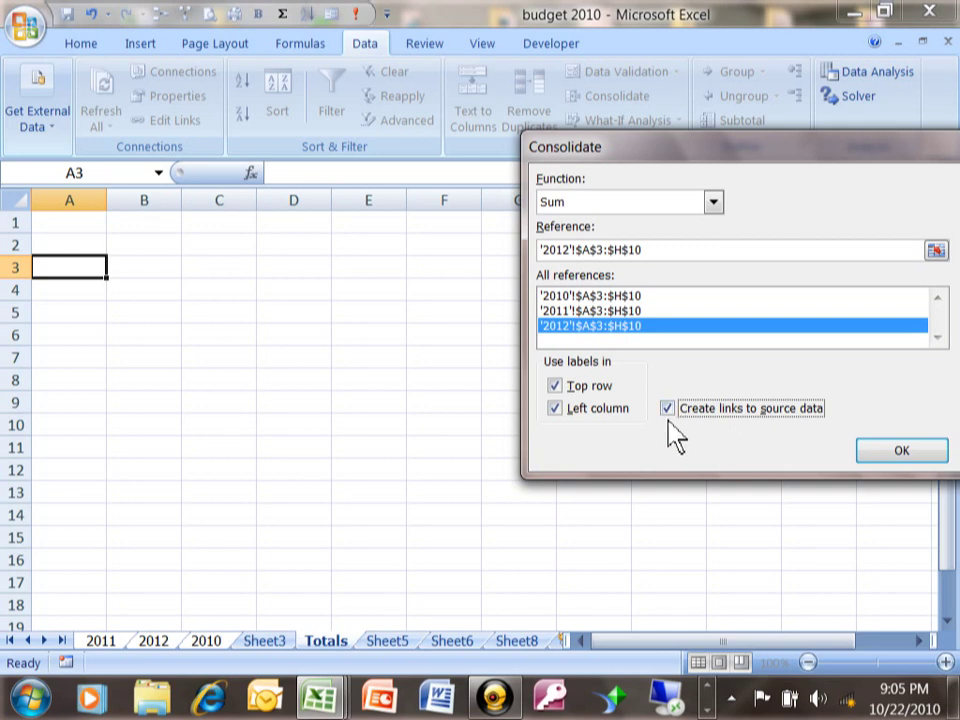
click(901, 453)
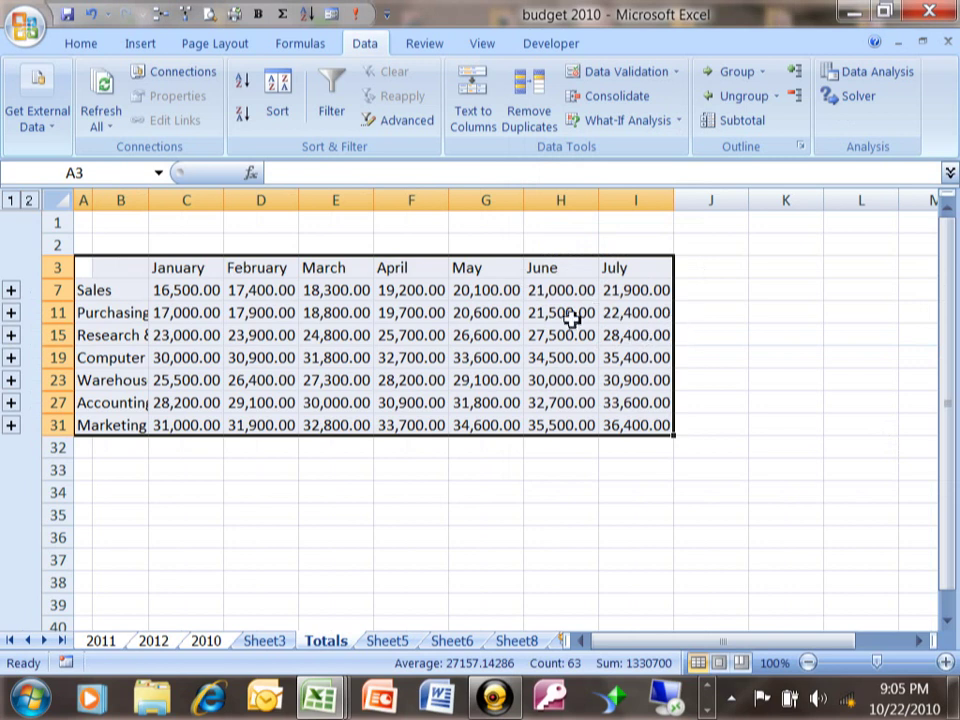
Step: Select column B on the Totals sheet
click(145, 202)
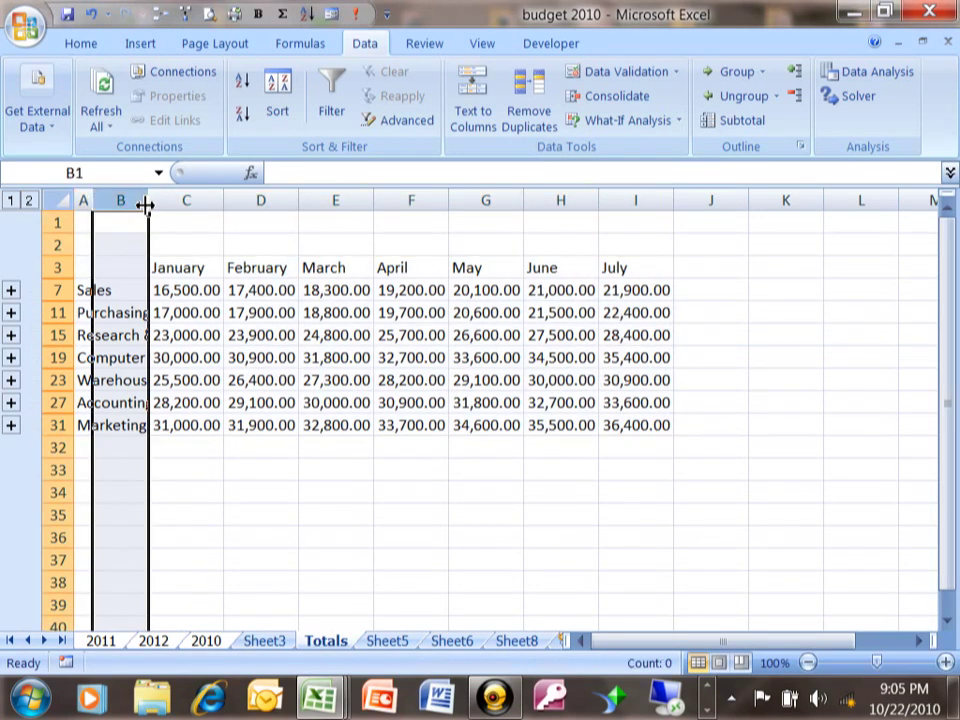
Step: Narrow column B, AutoFit column A to show Research & Development, and select C7
drag(147, 202, 91, 207)
double_click(91, 203)
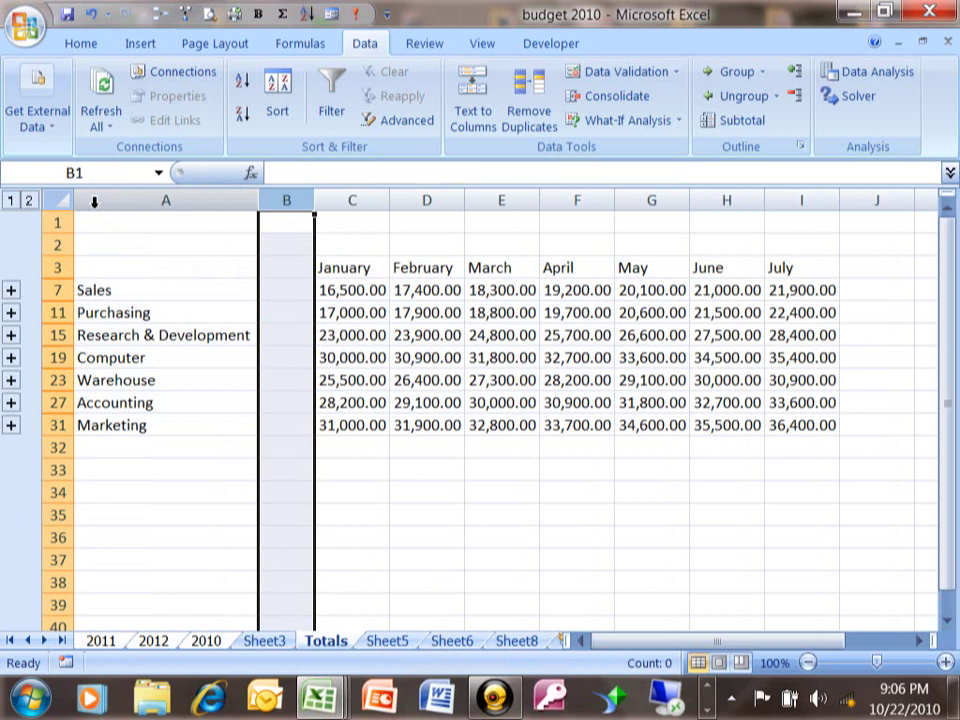
click(346, 287)
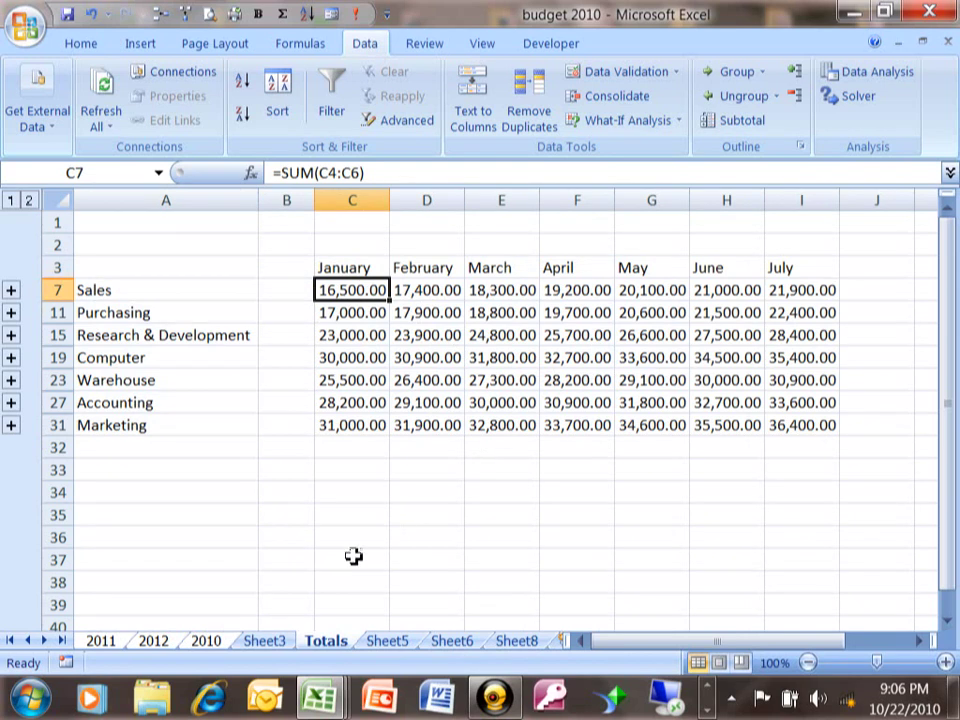
click(206, 641)
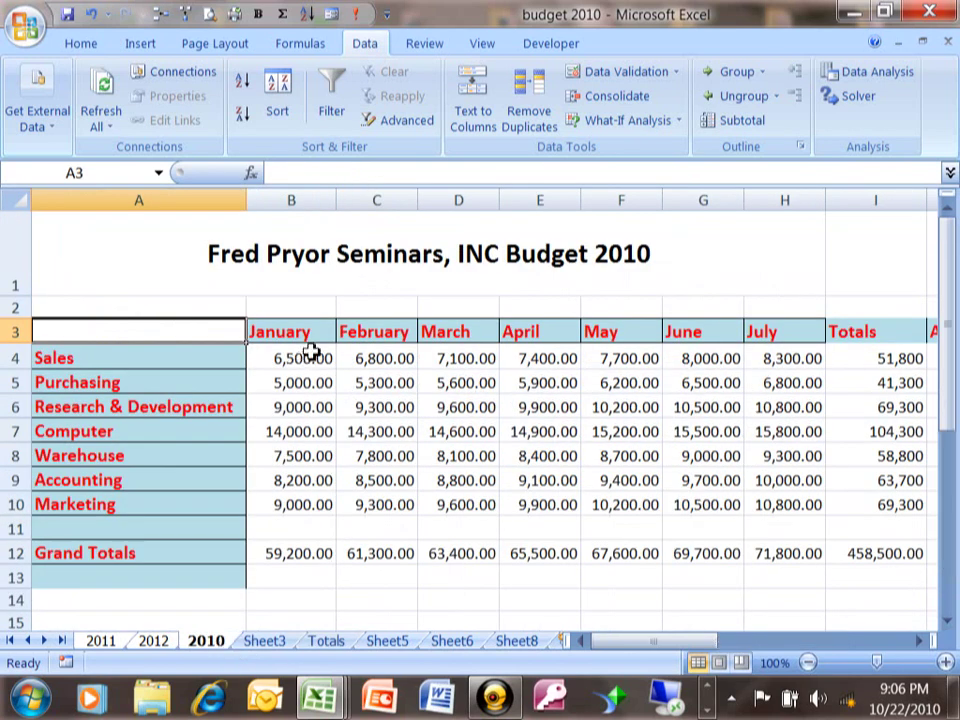
click(100, 641)
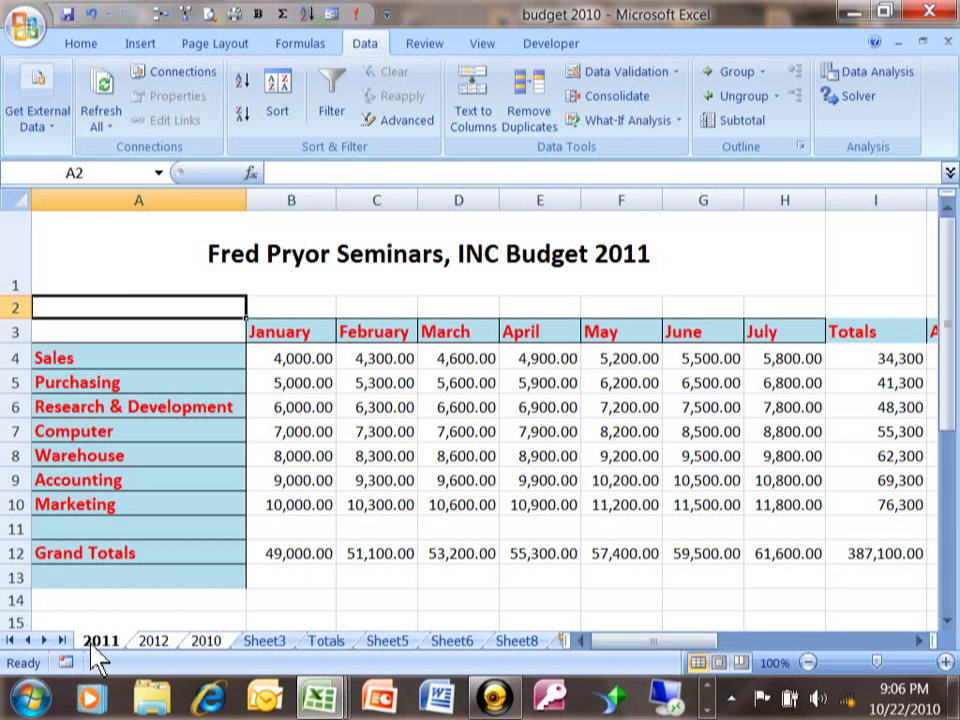
click(158, 644)
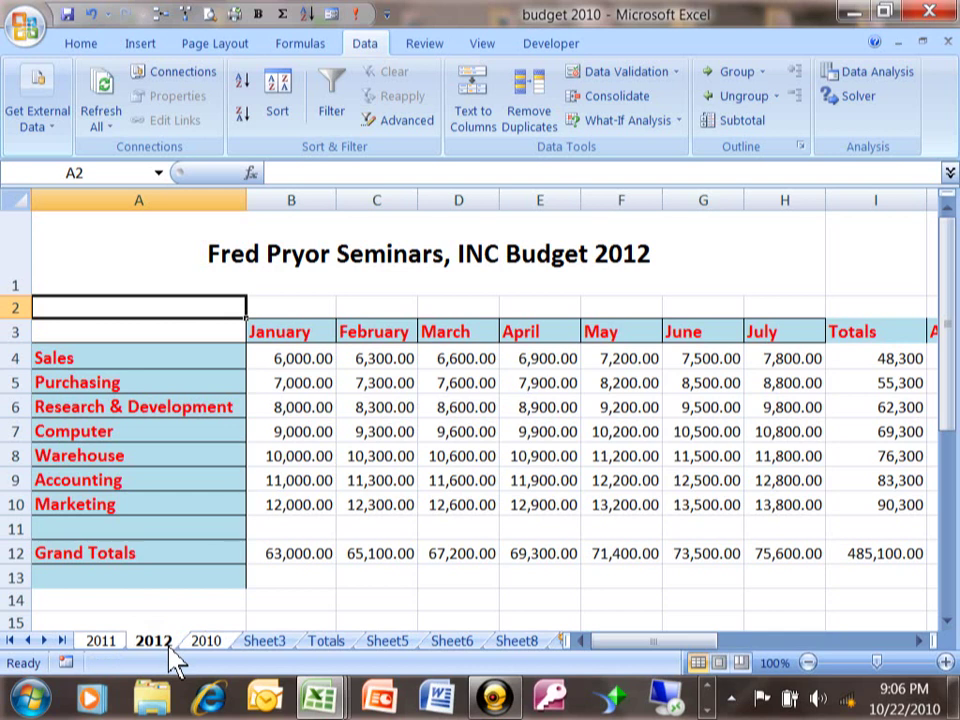
click(331, 648)
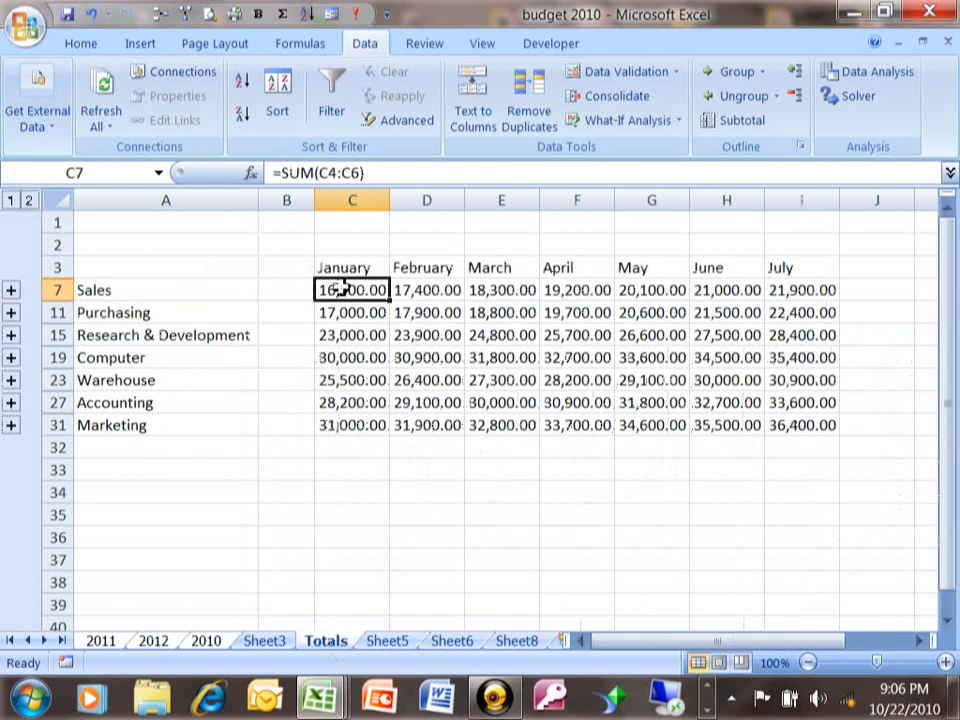
click(357, 358)
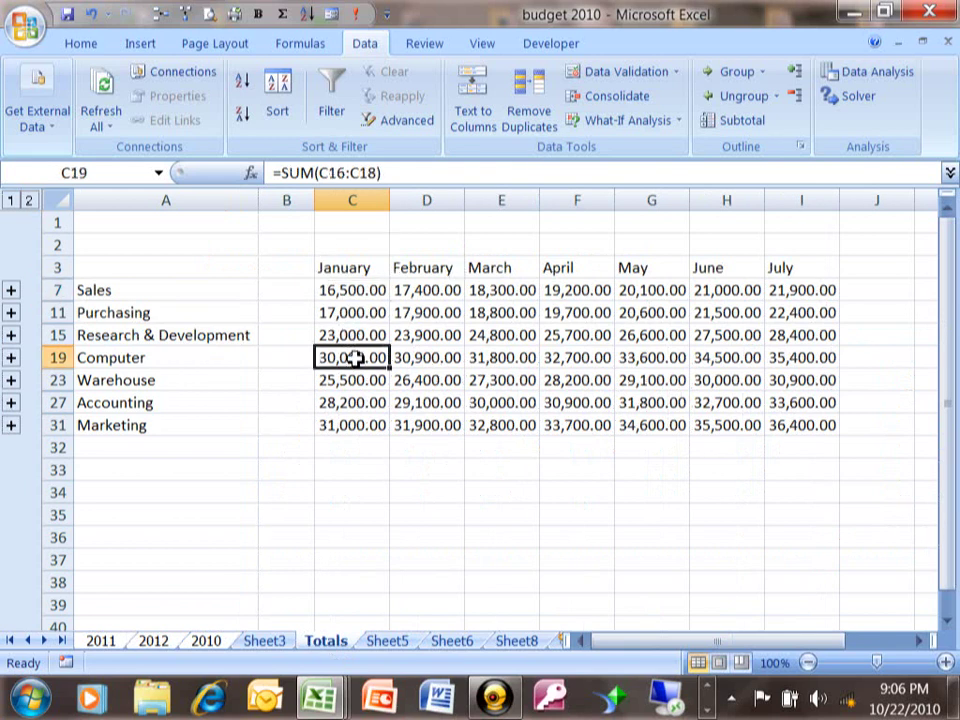
click(210, 643)
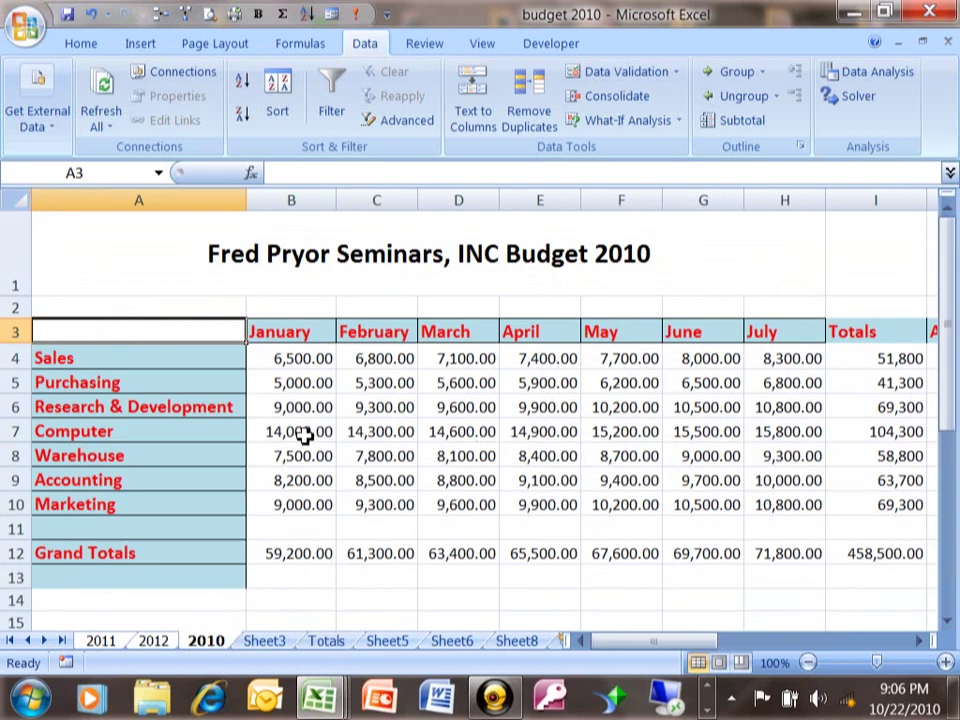
click(104, 643)
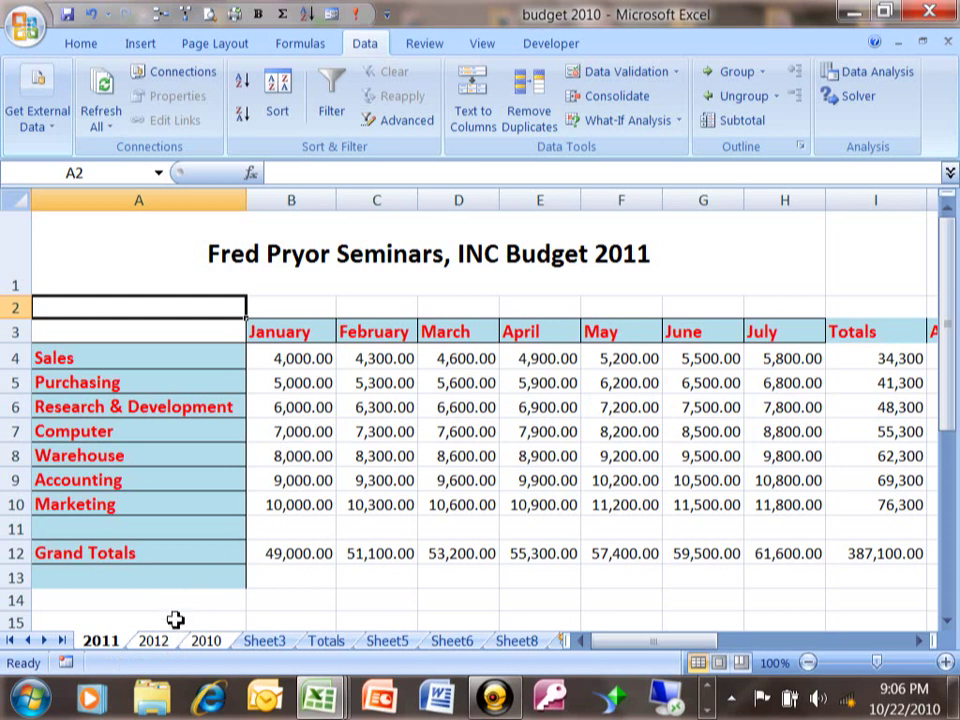
click(154, 643)
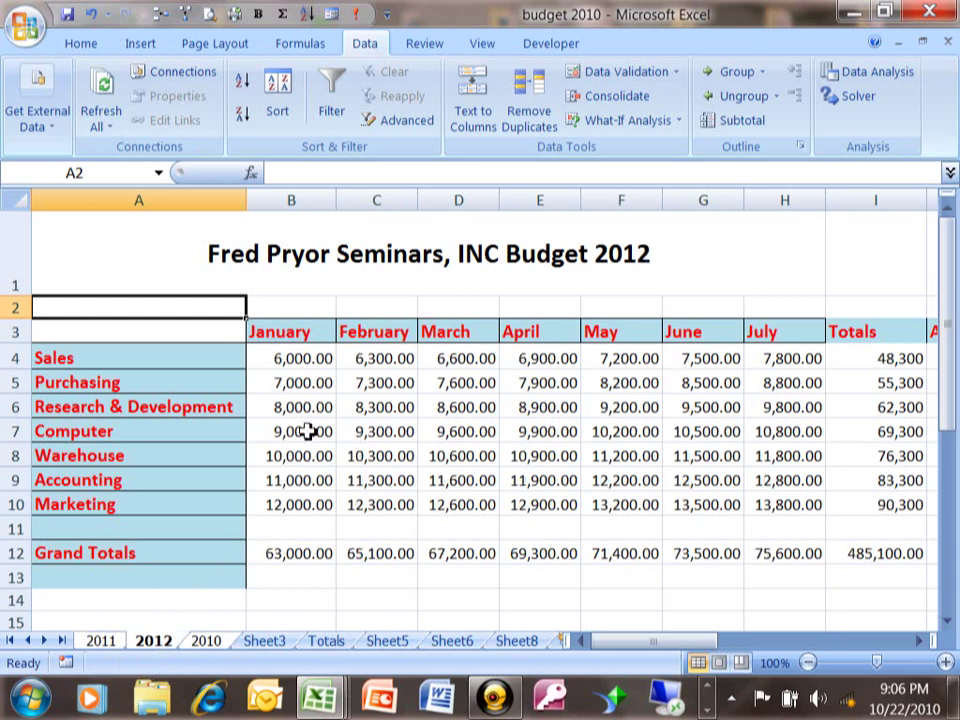
click(341, 647)
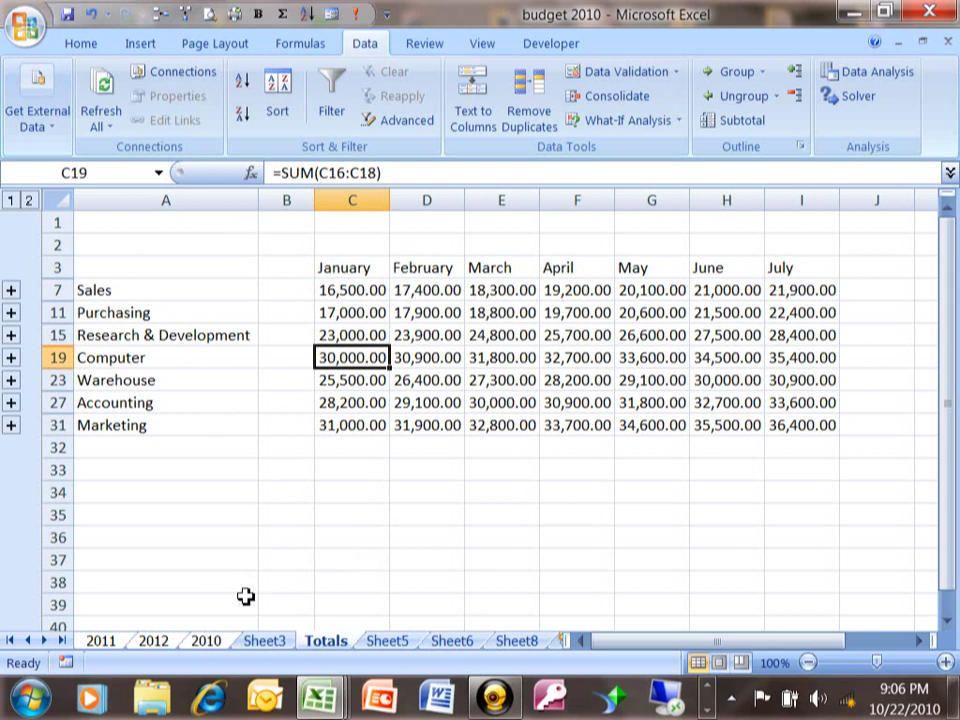
click(210, 644)
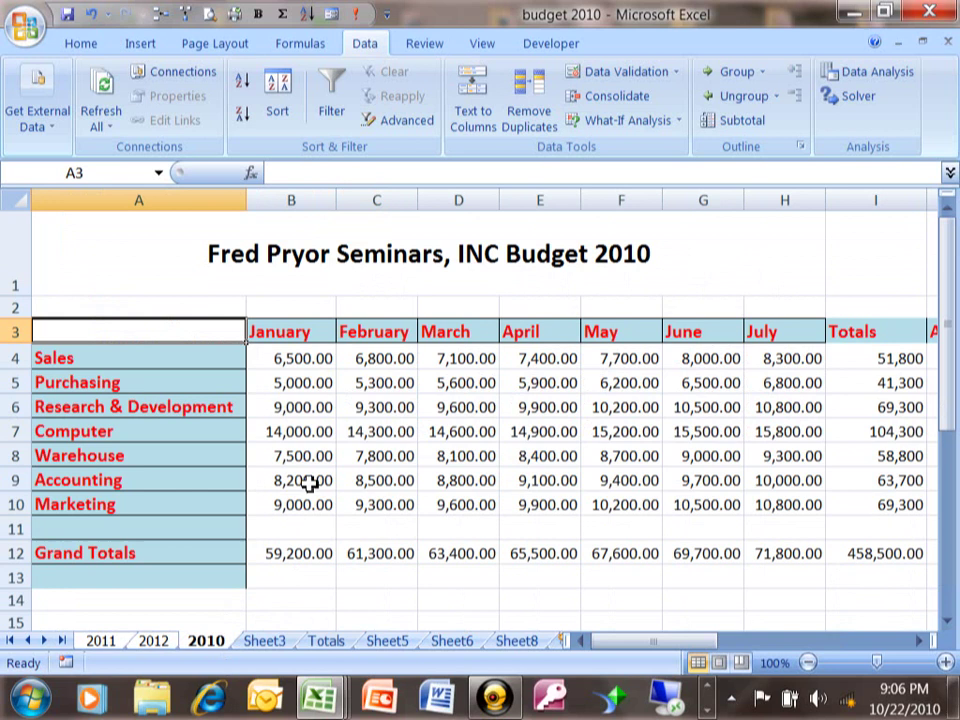
Step: Change the 2010 Computer January figure to 18500 and return to the Totals sheet
click(328, 428)
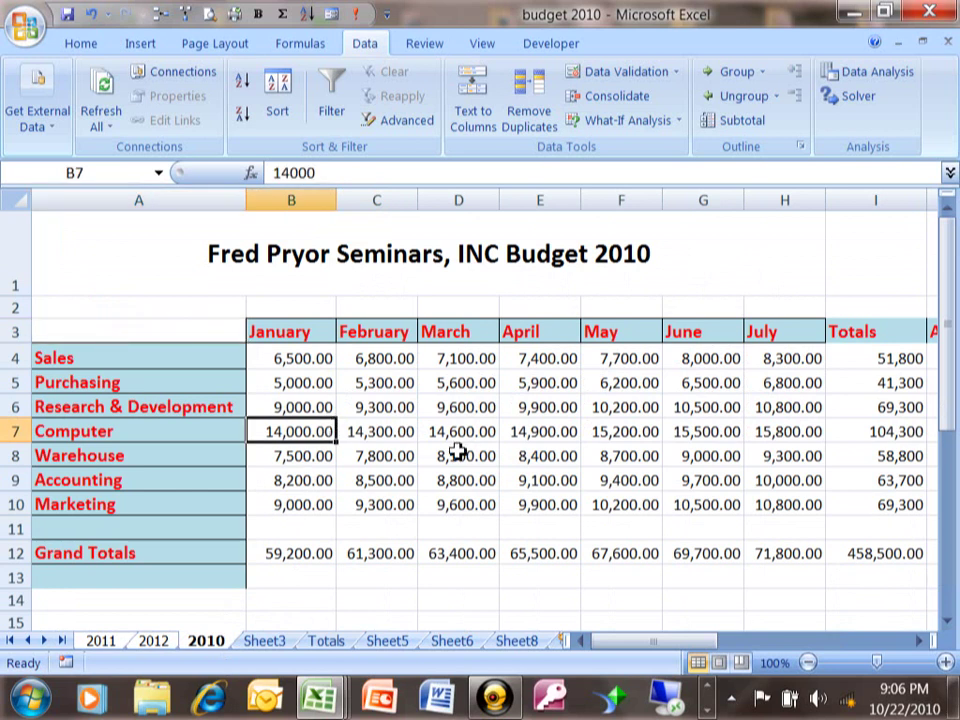
text(18)
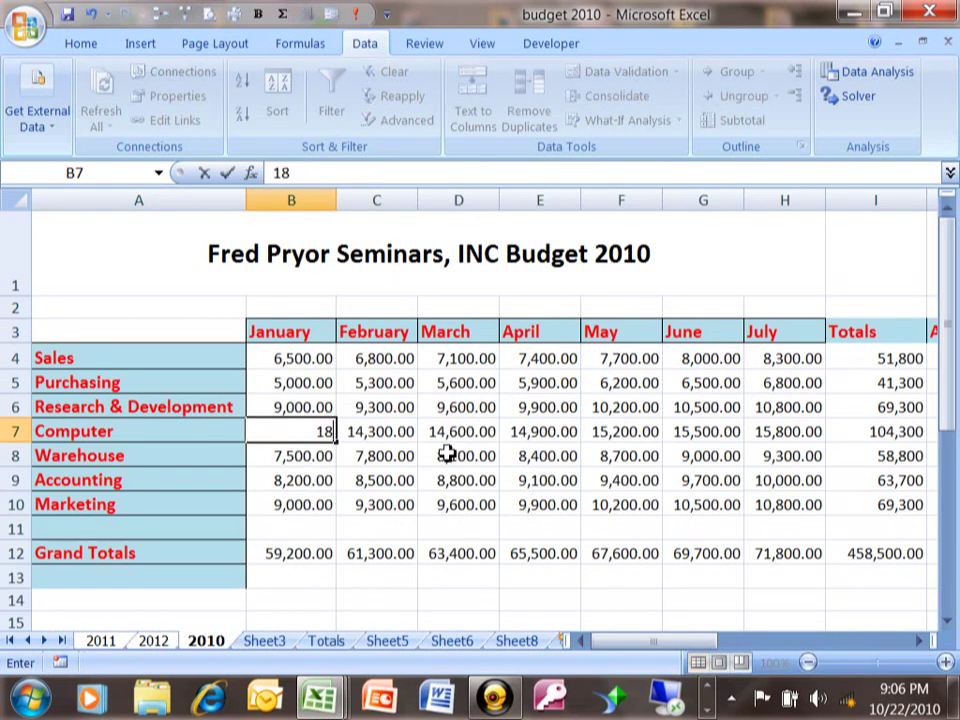
text(50)
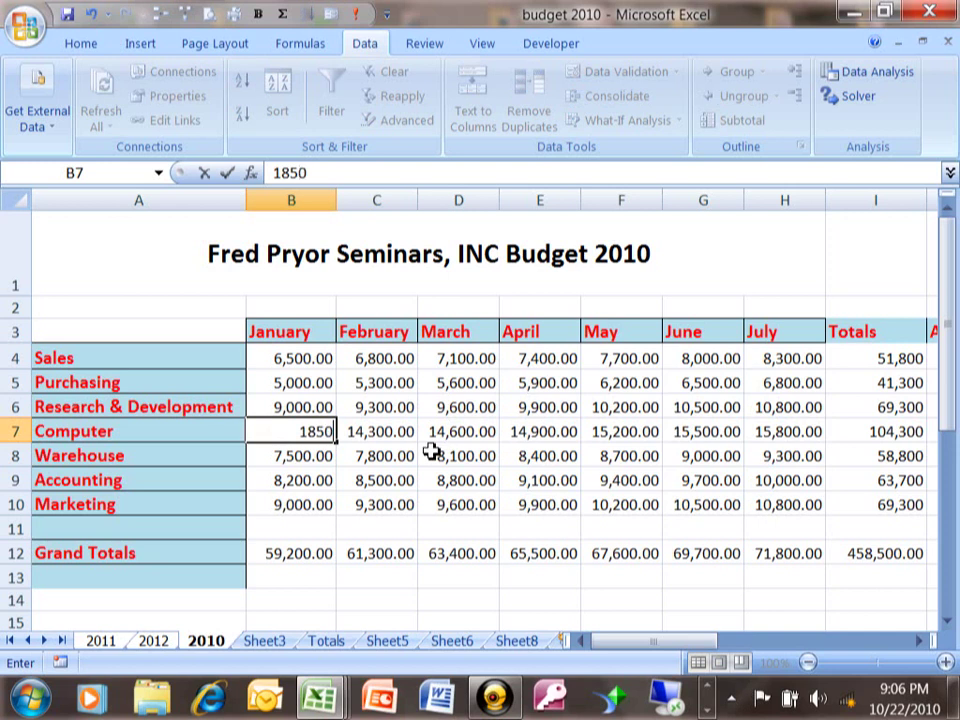
text(0)
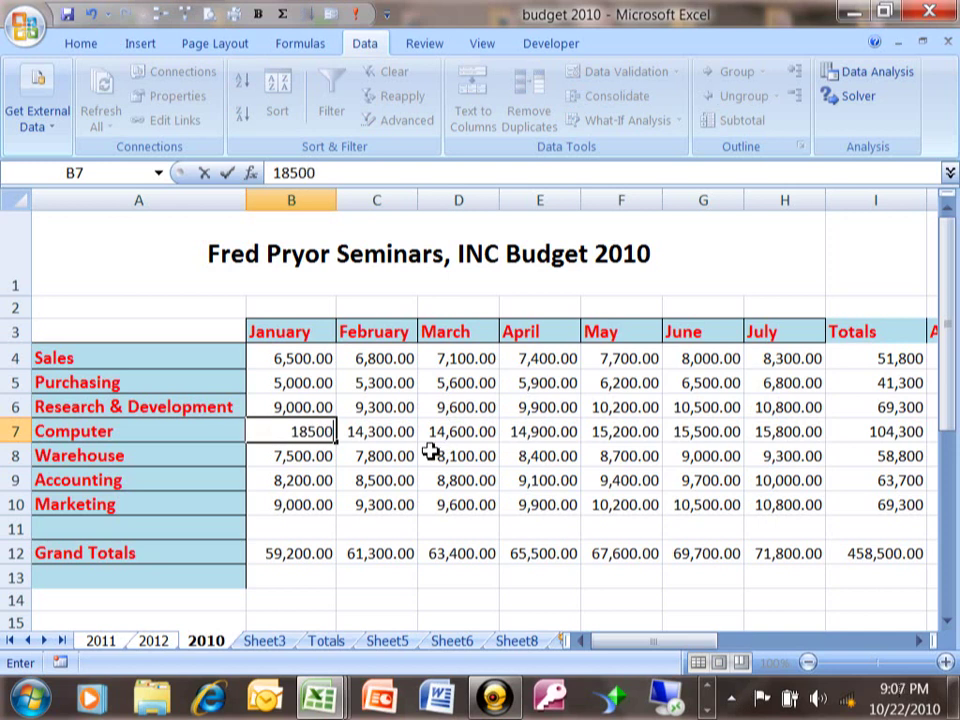
click(375, 431)
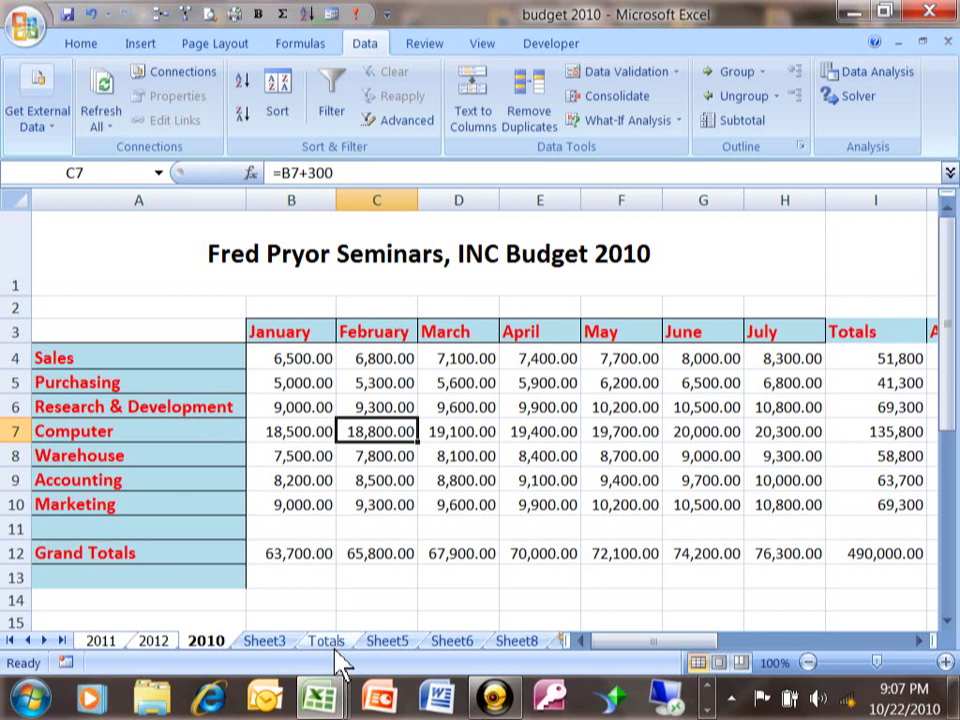
click(339, 644)
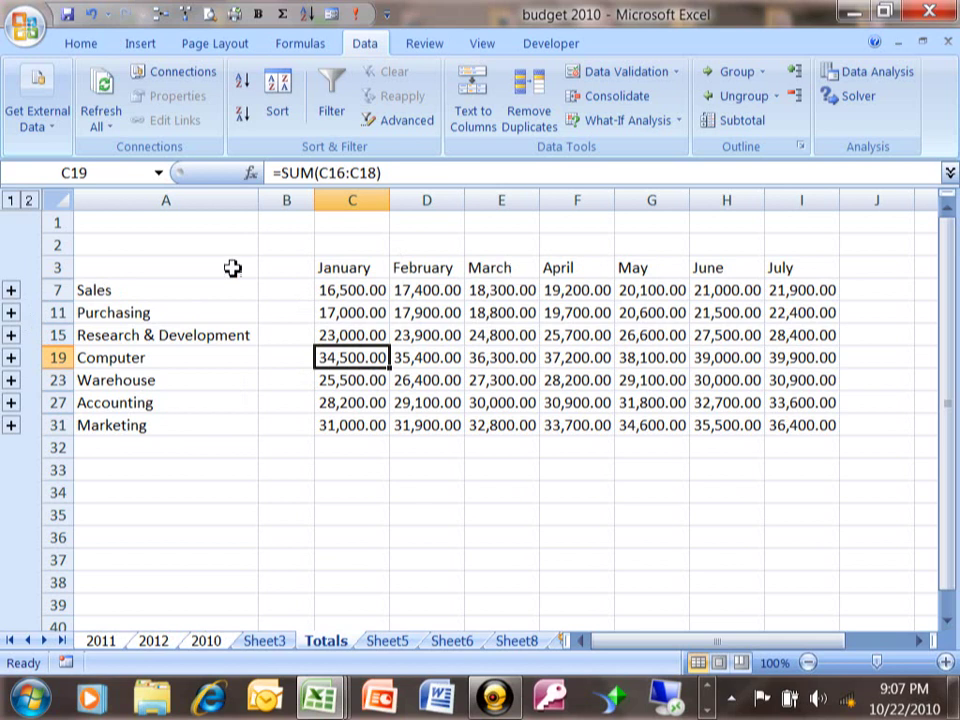
click(11, 291)
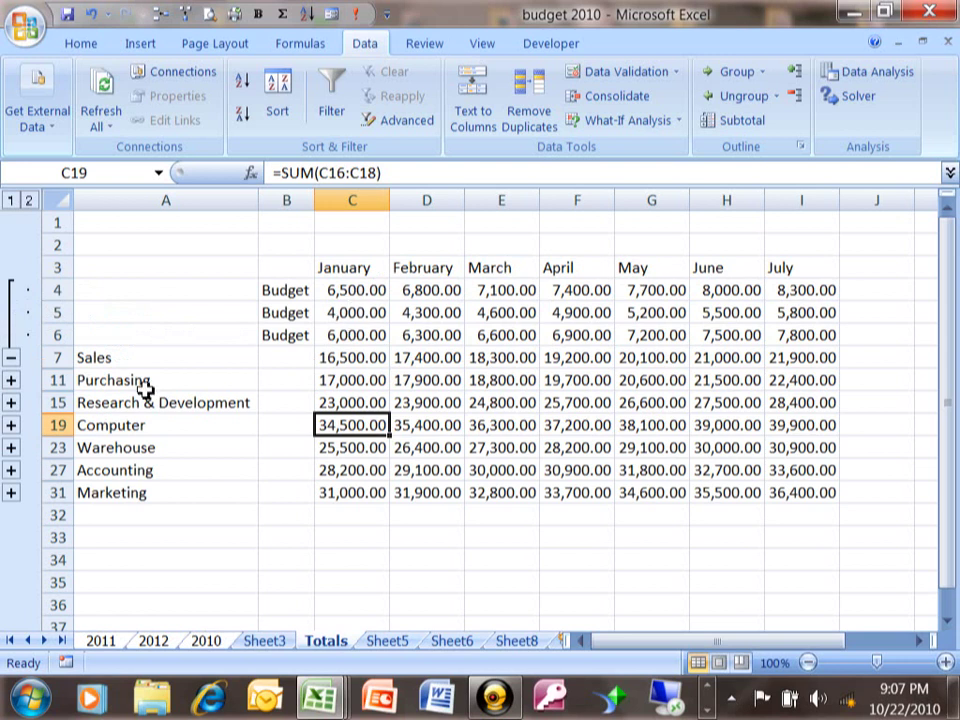
click(11, 381)
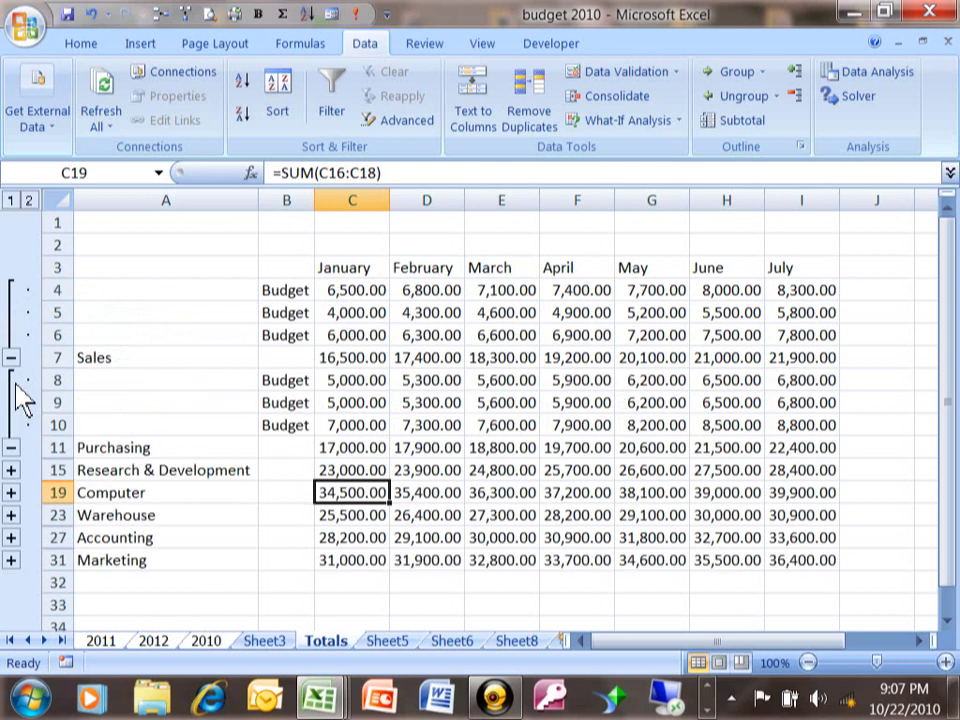
click(11, 447)
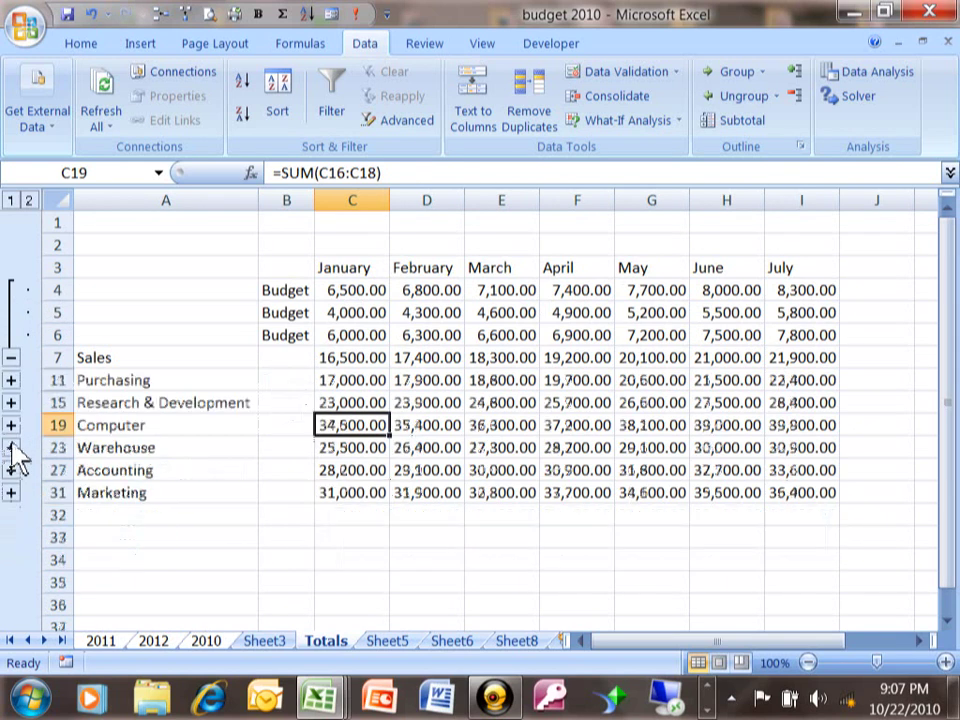
click(11, 357)
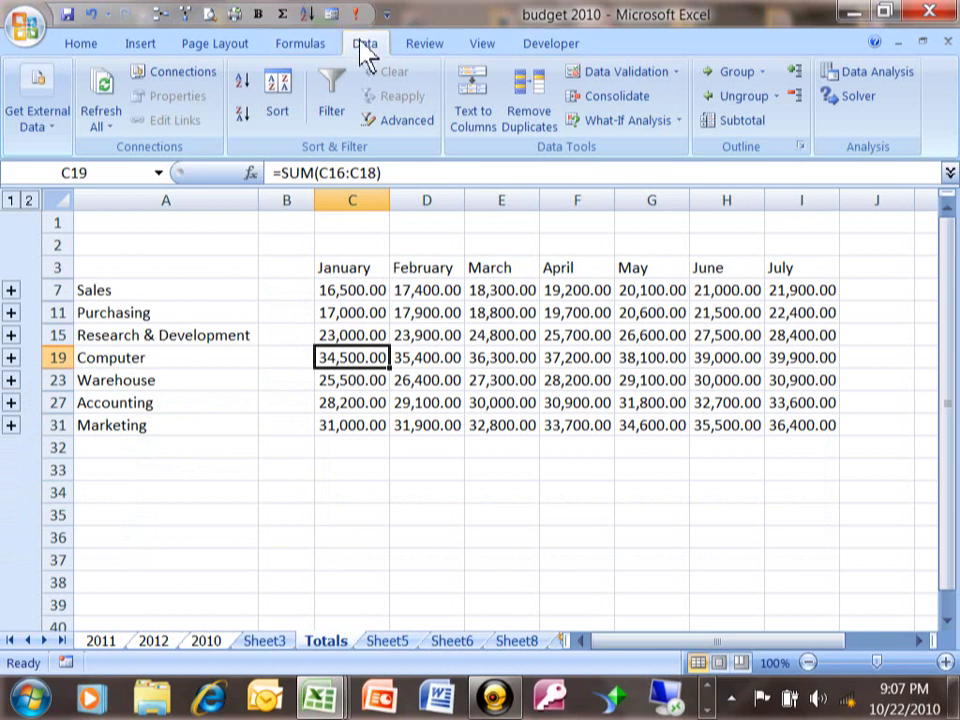
click(622, 100)
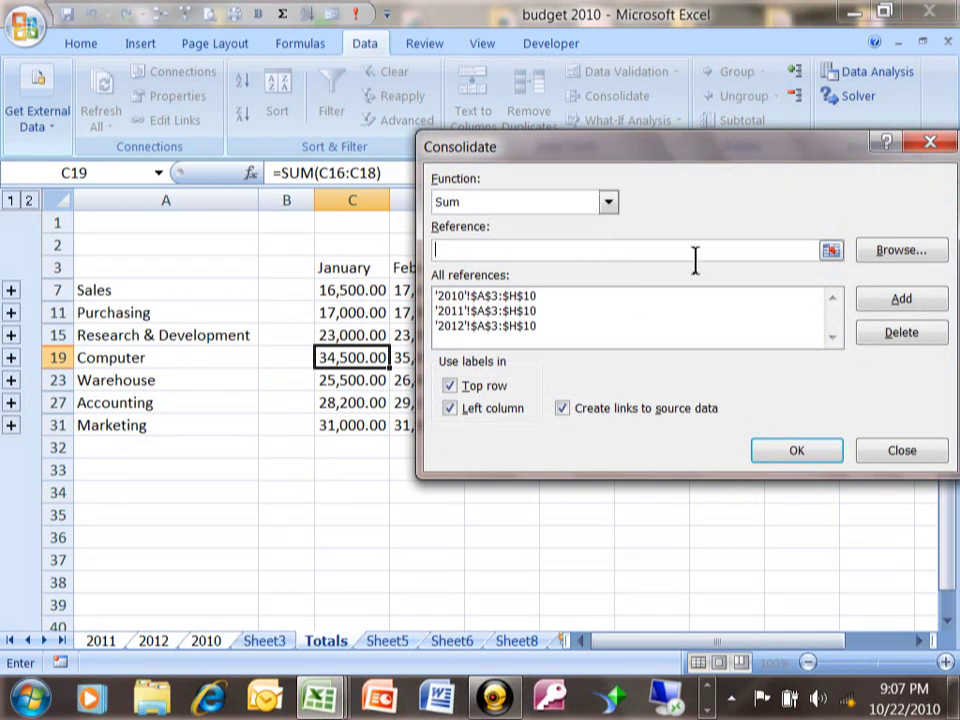
click(610, 204)
click(612, 208)
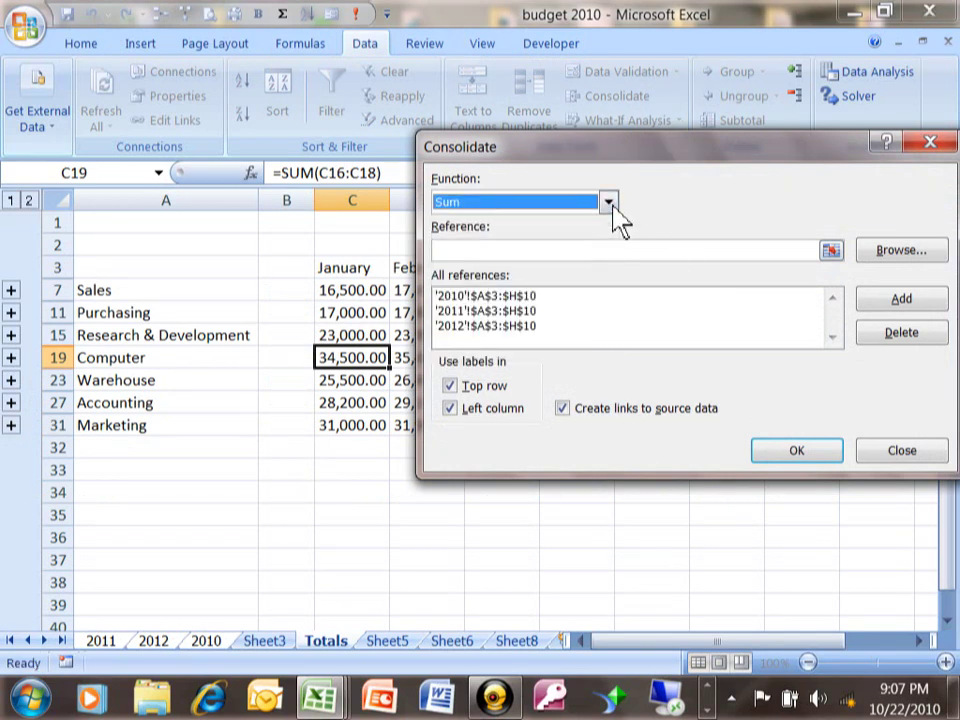
click(612, 208)
click(612, 208)
click(903, 456)
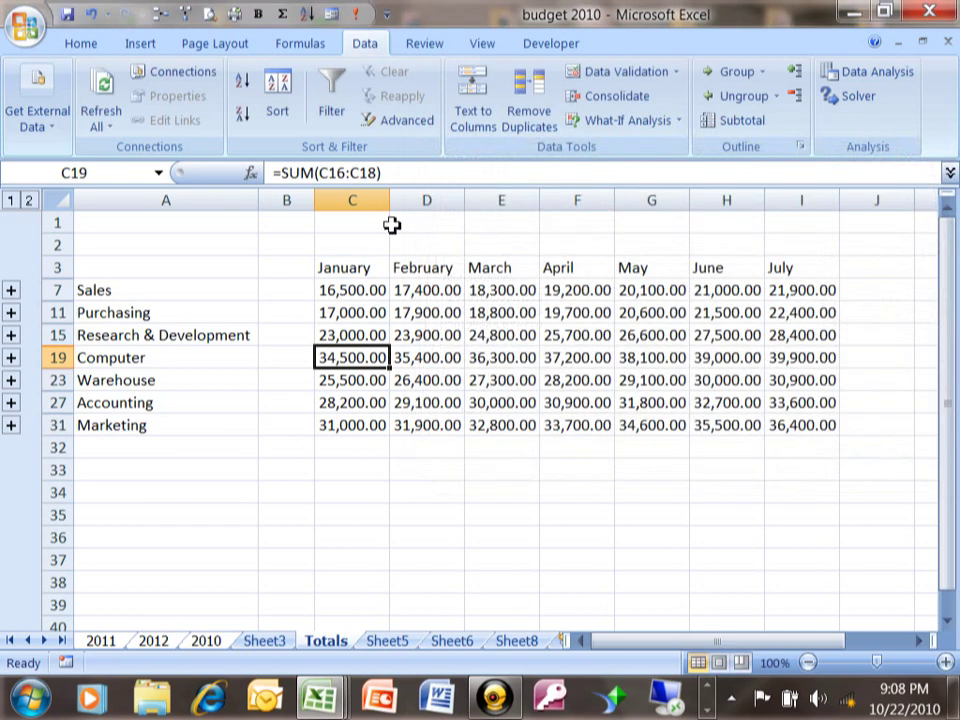